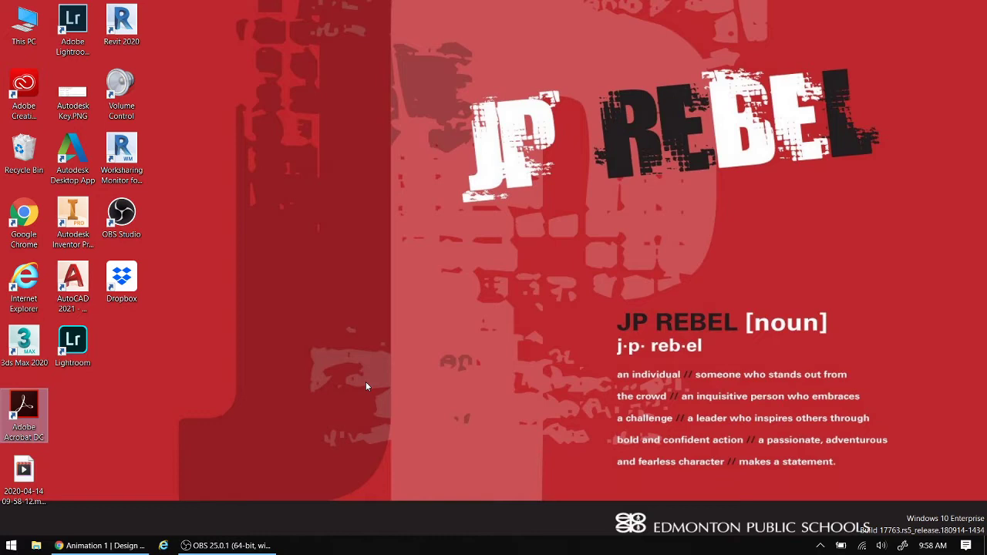
Launch Adobe Animate 2019 by searching 'anim' from the Start menu.
{"action": "left_click", "coordinate": [12, 546]}
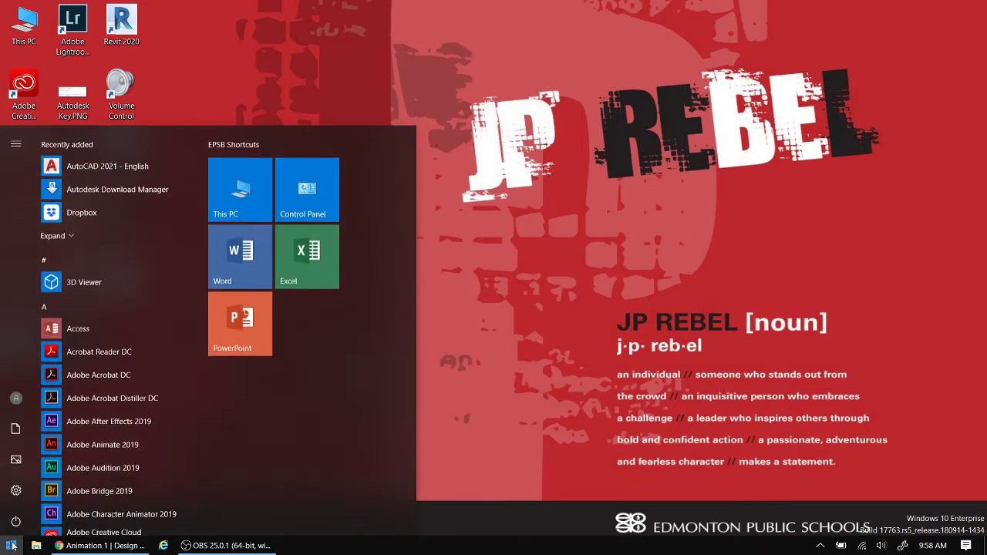
{"action": "type", "text": "anim"}
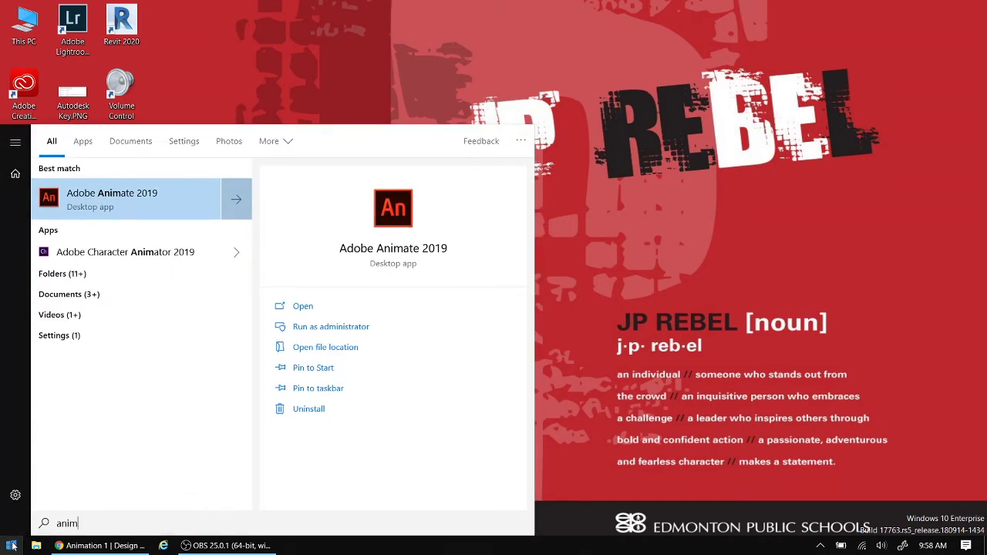
{"action": "left_click", "coordinate": [92, 202]}
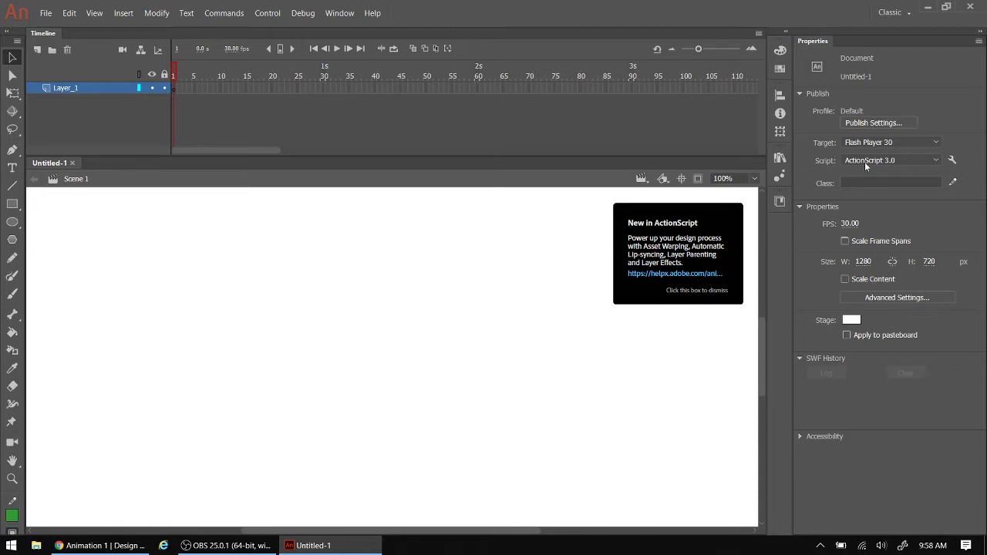
Switch to the Animator workspace and dismiss the New in ActionScript notice.
{"action": "left_click", "coordinate": [910, 13]}
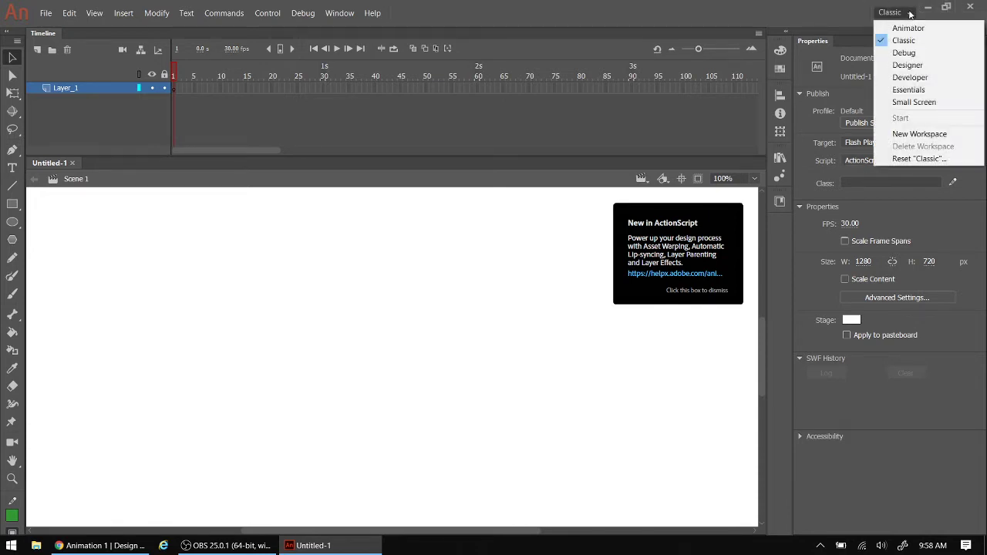
{"action": "left_click", "coordinate": [914, 25]}
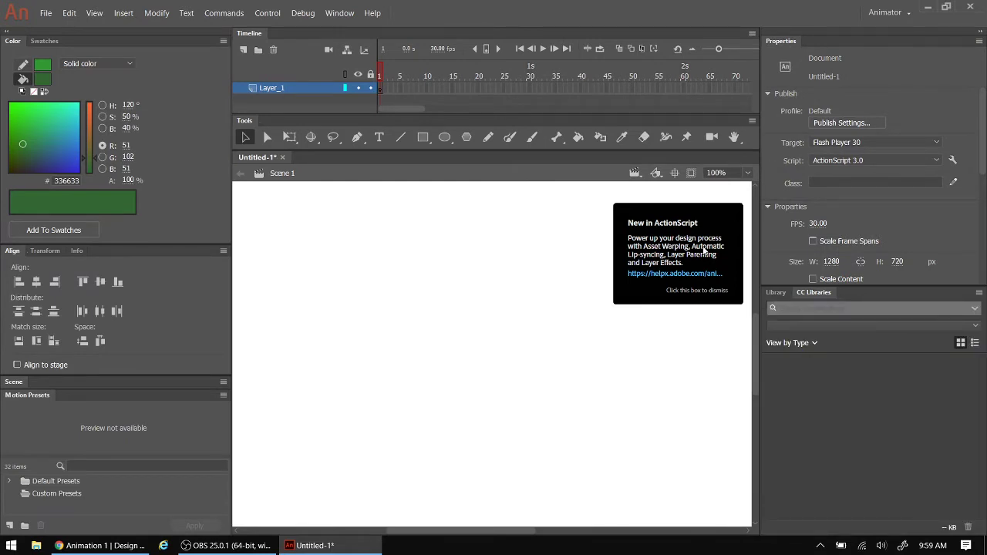
{"action": "left_click", "coordinate": [697, 290]}
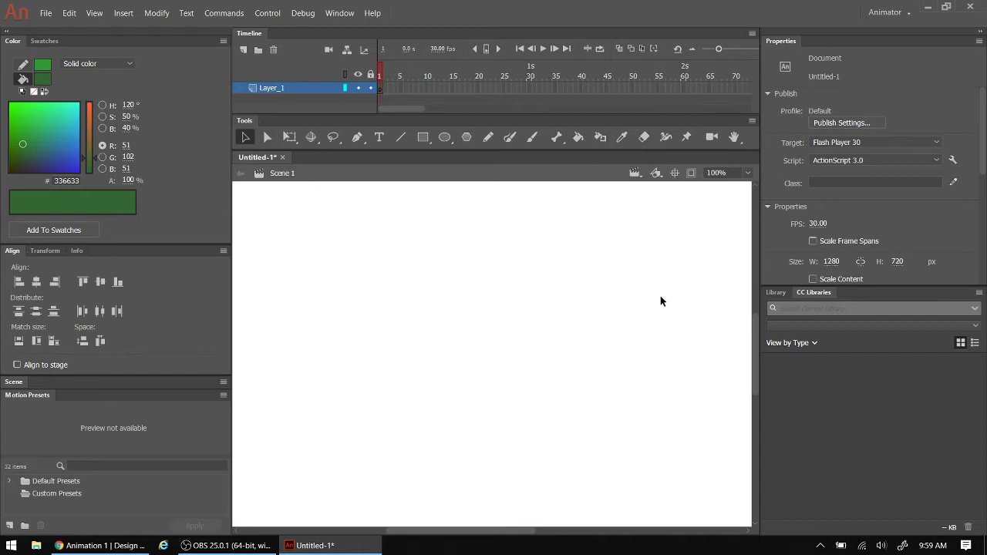
Set the fill color to green #336633.
{"action": "left_click", "coordinate": [47, 67]}
{"action": "left_click", "coordinate": [42, 77]}
{"action": "left_click", "coordinate": [58, 306]}
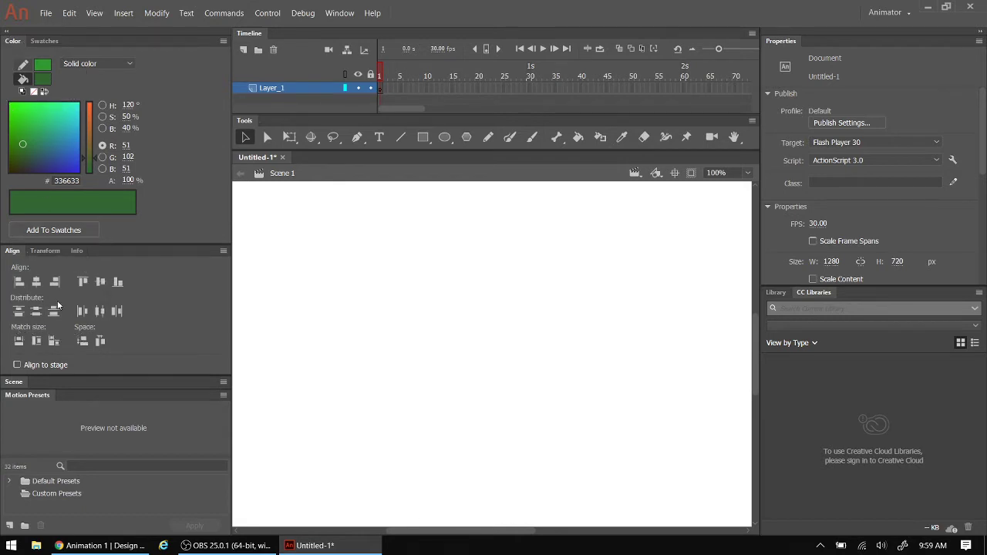
{"action": "left_click", "coordinate": [14, 384]}
{"action": "left_click", "coordinate": [859, 398]}
{"action": "left_click", "coordinate": [249, 141]}
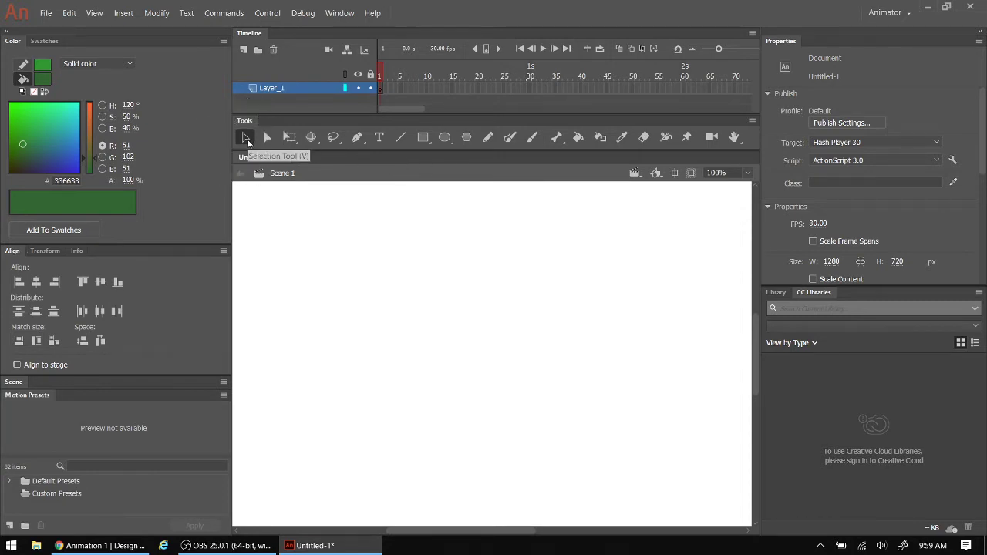
{"action": "left_click", "coordinate": [266, 141]}
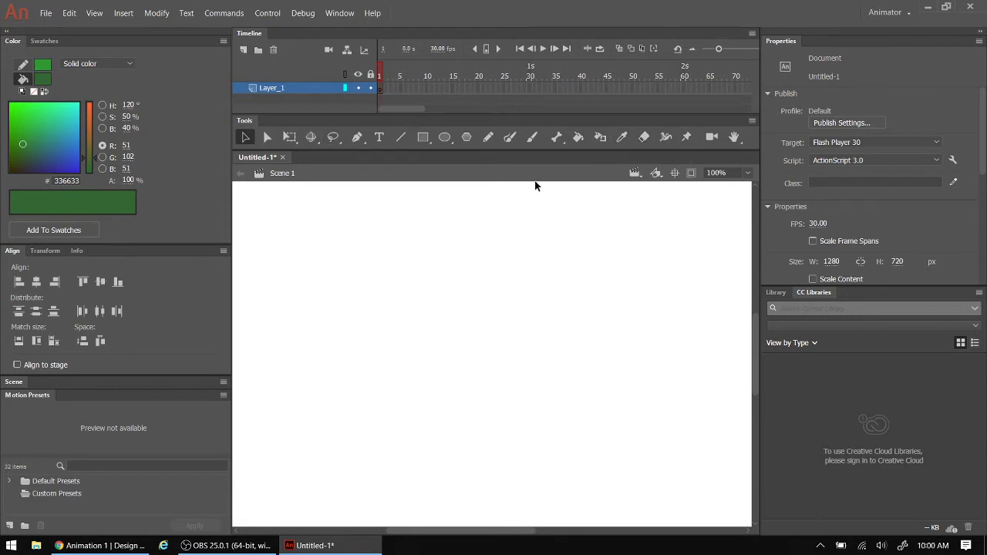
Set up the Rectangle tool with a black stroke, #FFFF33 yellow fill and stroke size 3.
{"action": "left_click", "coordinate": [423, 138]}
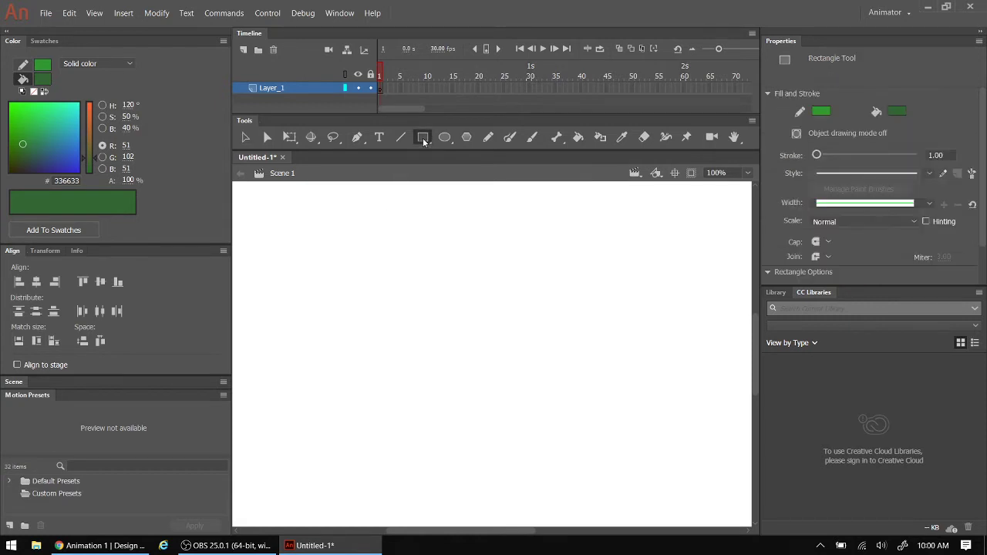
{"action": "left_click", "coordinate": [821, 115]}
{"action": "left_click", "coordinate": [622, 152]}
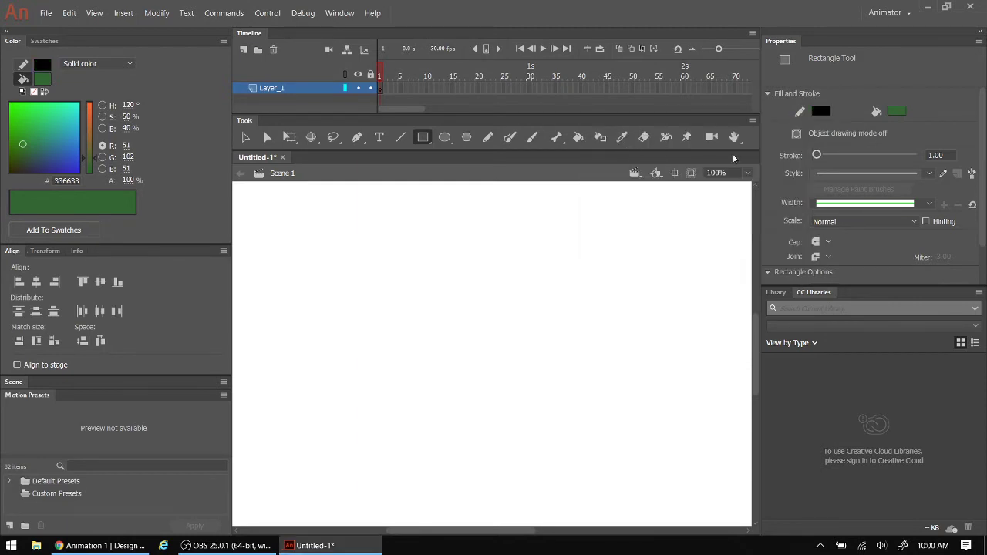
{"action": "left_click", "coordinate": [894, 114]}
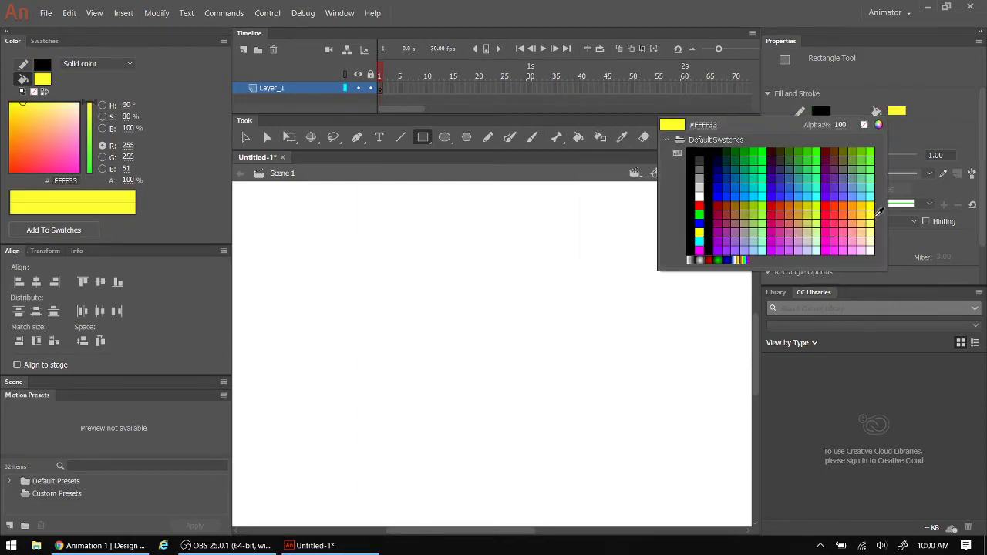
{"action": "left_click", "coordinate": [876, 207]}
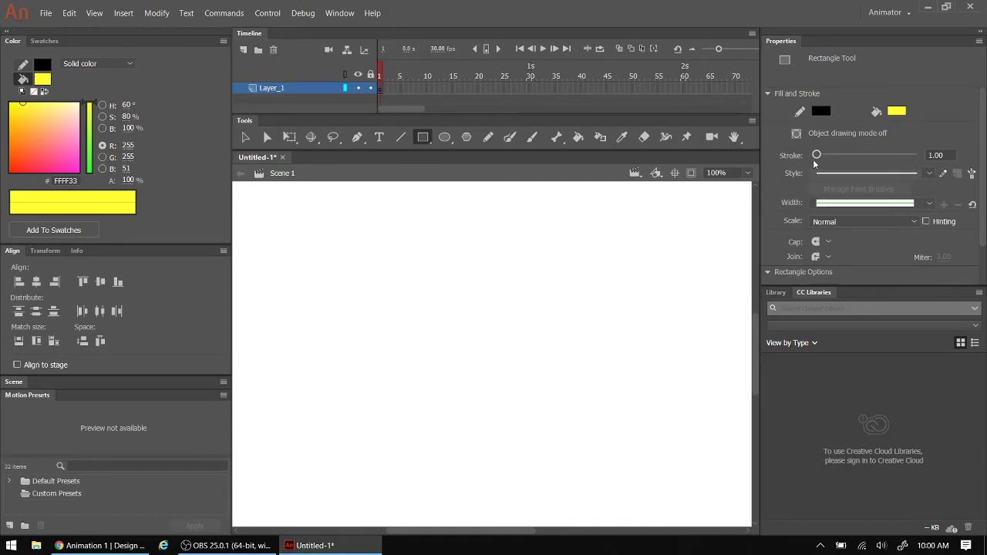
{"action": "left_click", "coordinate": [947, 155]}
{"action": "type", "text": "3"}
Draw a wide black-outlined yellow rectangle across the middle of the stage, then return to selection.
{"action": "mouse_move", "coordinate": [332, 275]}
{"action": "left_mouse_down"}
{"action": "mouse_move", "coordinate": [460, 402]}
{"action": "mouse_move", "coordinate": [660, 433]}
{"action": "left_mouse_up"}
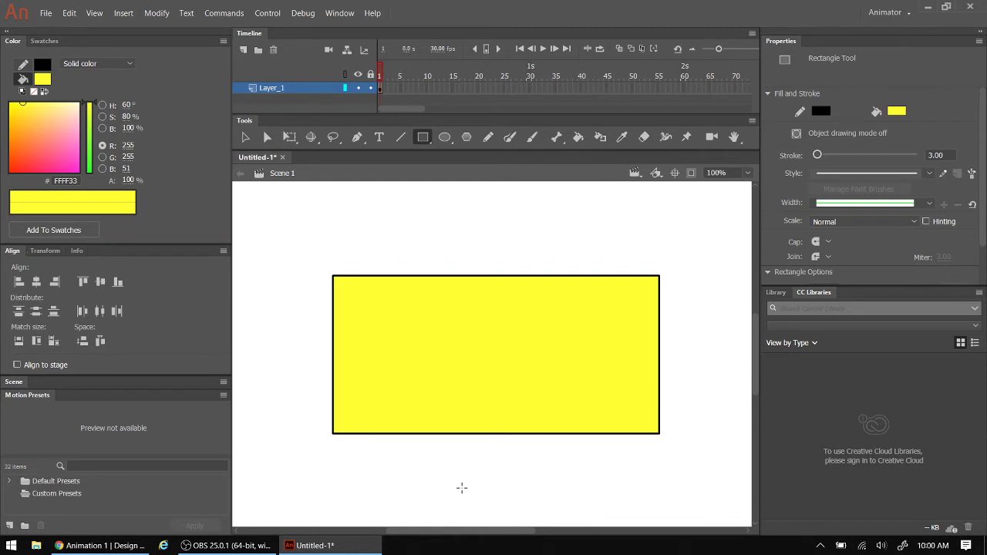
{"action": "left_click", "coordinate": [245, 137]}
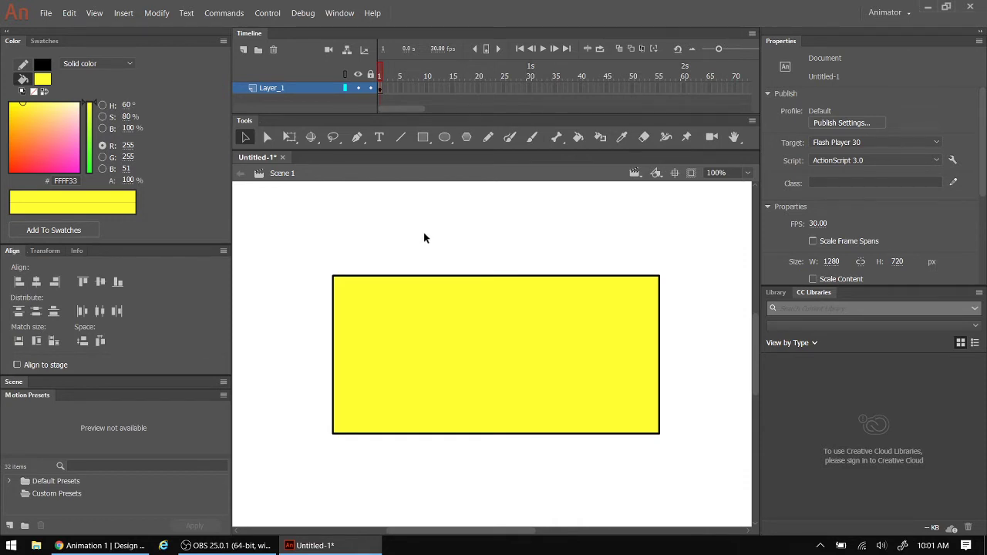
Enlarge the Eraser and erase a diagonal strip, a curved strip and round holes from the fill.
{"action": "left_click", "coordinate": [644, 137]}
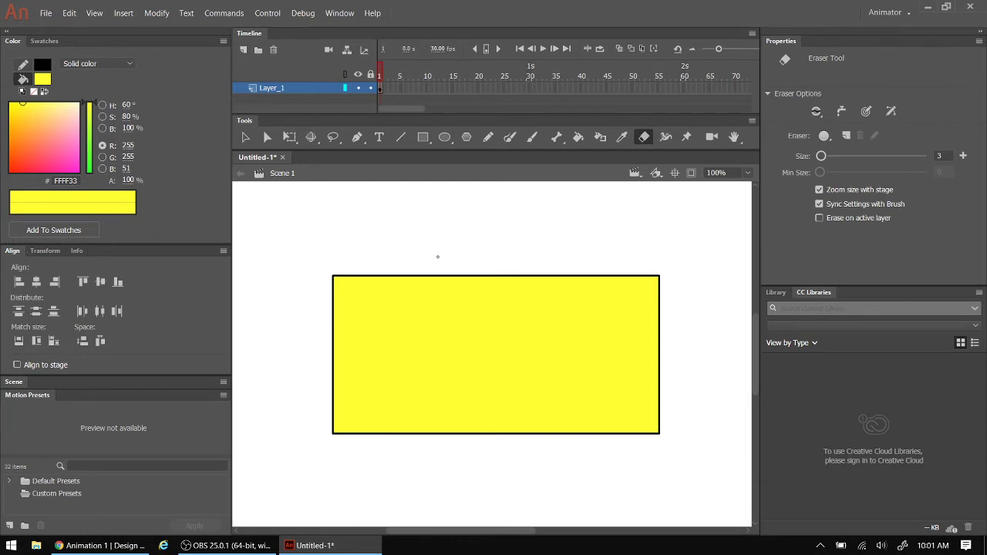
{"action": "key", "text": "bracketright"}
{"action": "key", "text": "bracketright"}
{"action": "key", "text": "bracketright"}
{"action": "key", "text": "bracketright"}
{"action": "key", "text": "bracketright"}
{"action": "key", "text": "bracketright"}
{"action": "key", "text": "bracketright"}
{"action": "key", "text": "bracketright"}
{"action": "key", "text": "bracketright"}
{"action": "key", "text": "bracketright"}
{"action": "key", "text": "bracketright"}
{"action": "key", "text": "bracketright"}
{"action": "key", "text": "bracketright"}
{"action": "key", "text": "bracketright"}
{"action": "key", "text": "bracketright"}
{"action": "key", "text": "bracketright"}
{"action": "key", "text": "bracketright"}
{"action": "key", "text": "bracketright"}
{"action": "key", "text": "bracketright"}
{"action": "key", "text": "bracketright"}
{"action": "key", "text": "bracketright"}
{"action": "key", "text": "bracketright"}
{"action": "key", "text": "bracketright"}
{"action": "key", "text": "bracketright"}
{"action": "key", "text": "bracketright"}
{"action": "key", "text": "bracketright"}
{"action": "key", "text": "bracketright"}
{"action": "key", "text": "bracketright"}
{"action": "key", "text": "bracketright"}
{"action": "key", "text": "bracketright"}
{"action": "mouse_move", "coordinate": [501, 223]}
{"action": "left_mouse_down"}
{"action": "mouse_move", "coordinate": [456, 391]}
{"action": "mouse_move", "coordinate": [428, 435]}
{"action": "left_mouse_up"}
{"action": "mouse_move", "coordinate": [285, 370]}
{"action": "left_mouse_down"}
{"action": "mouse_move", "coordinate": [407, 379]}
{"action": "mouse_move", "coordinate": [665, 299]}
{"action": "left_mouse_up"}
{"action": "left_click", "coordinate": [559, 324]}
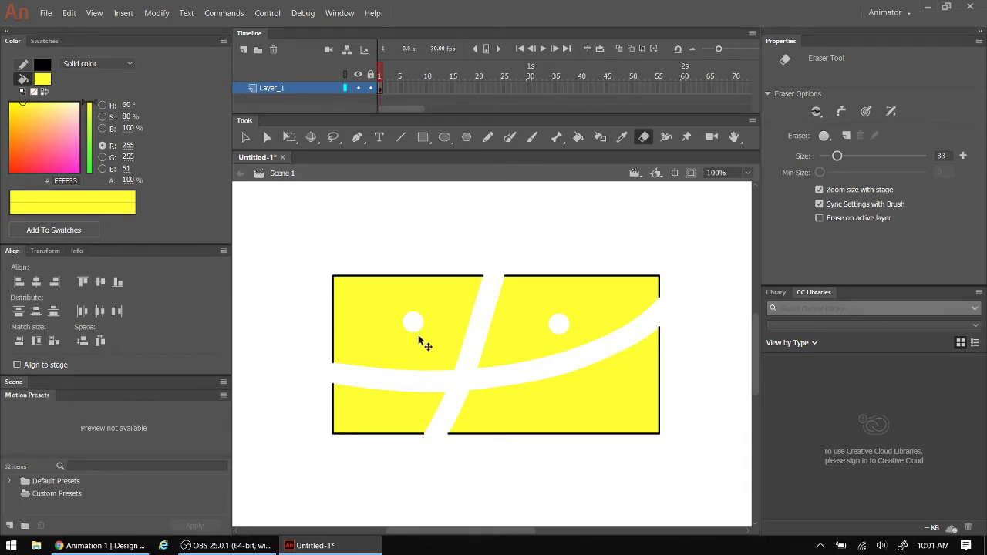
{"action": "scroll", "coordinate": [422, 342], "scroll_direction": "up", "scroll_amount": 5}
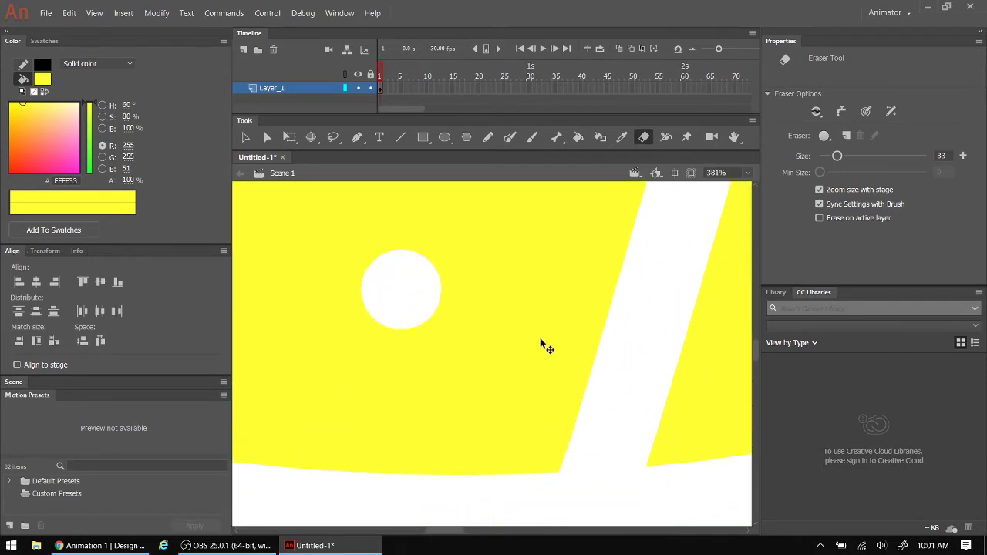
{"action": "scroll", "coordinate": [596, 363], "scroll_direction": "up", "scroll_amount": 4}
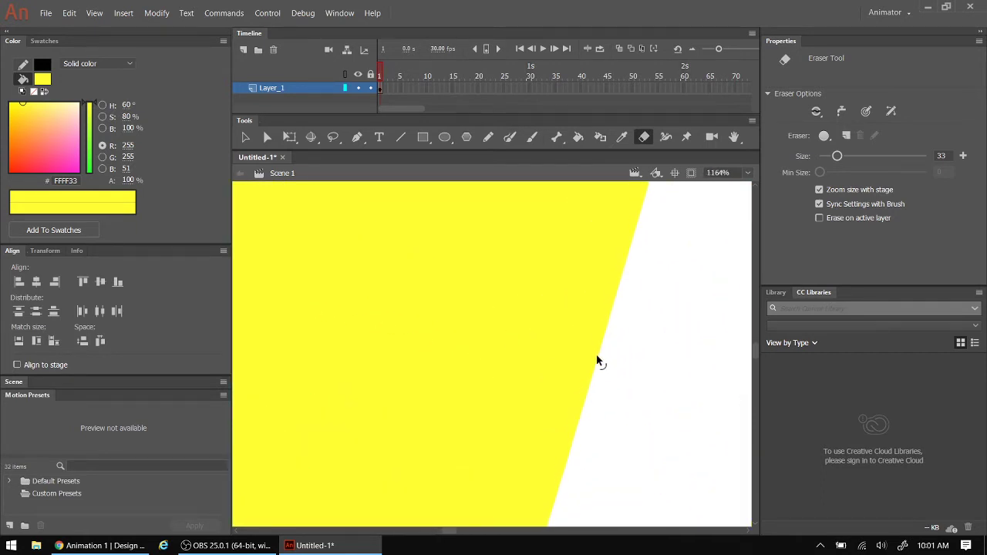
{"action": "scroll", "coordinate": [597, 363], "scroll_direction": "down", "scroll_amount": 5}
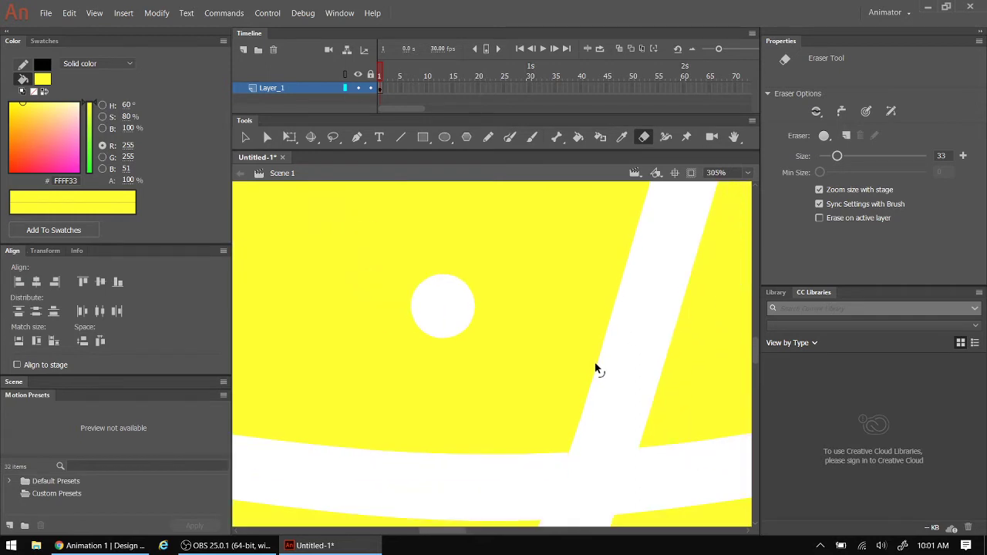
{"action": "scroll", "coordinate": [533, 359], "scroll_direction": "down", "scroll_amount": 2}
{"action": "scroll", "coordinate": [592, 356], "scroll_direction": "down", "scroll_amount": 2}
Drag the separated yellow pieces and the top-right edge line apart with the Selection tool.
{"action": "left_click_drag", "start_coordinate": [418, 534], "coordinate": [463, 535]}
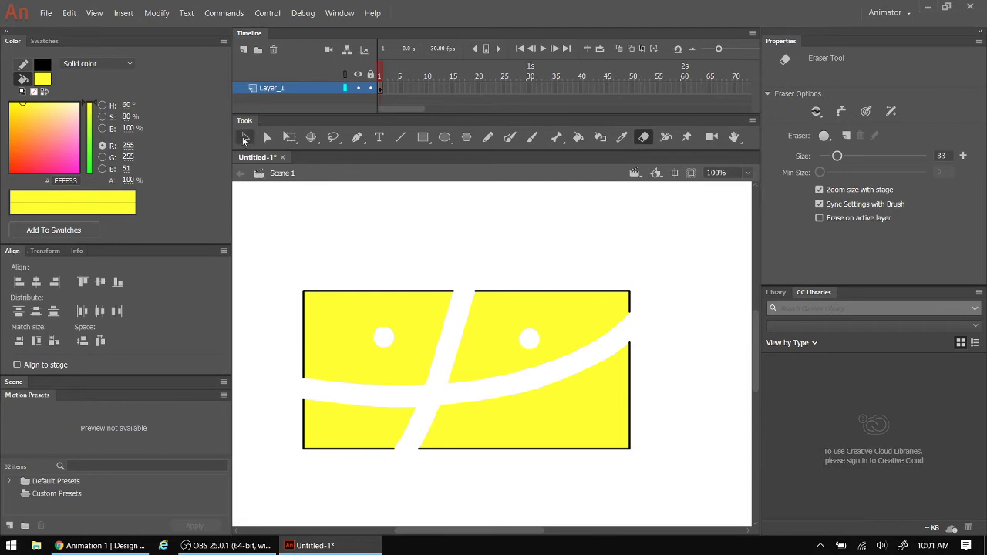
{"action": "left_click", "coordinate": [244, 139]}
{"action": "left_click_drag", "start_coordinate": [342, 320], "coordinate": [301, 219]}
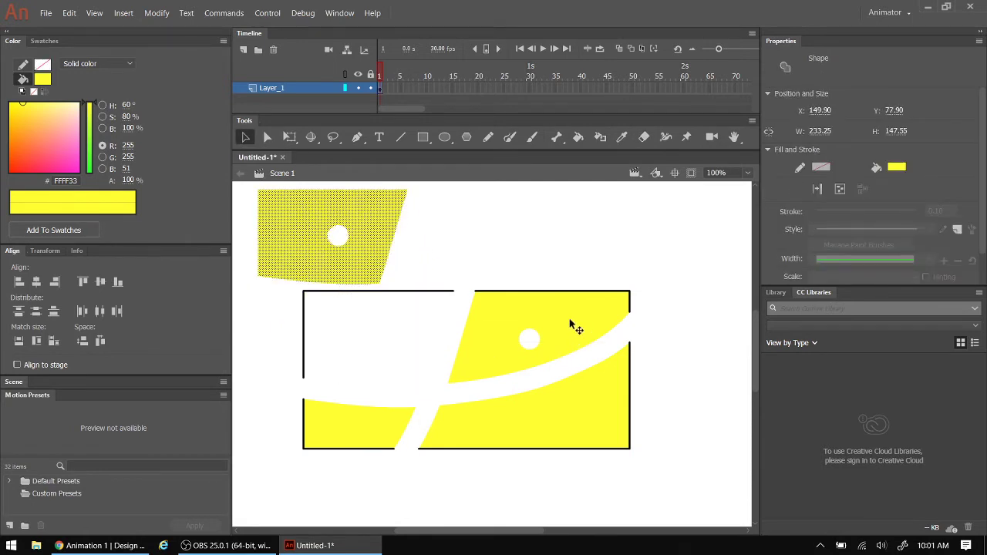
{"action": "left_click_drag", "start_coordinate": [572, 325], "coordinate": [669, 224]}
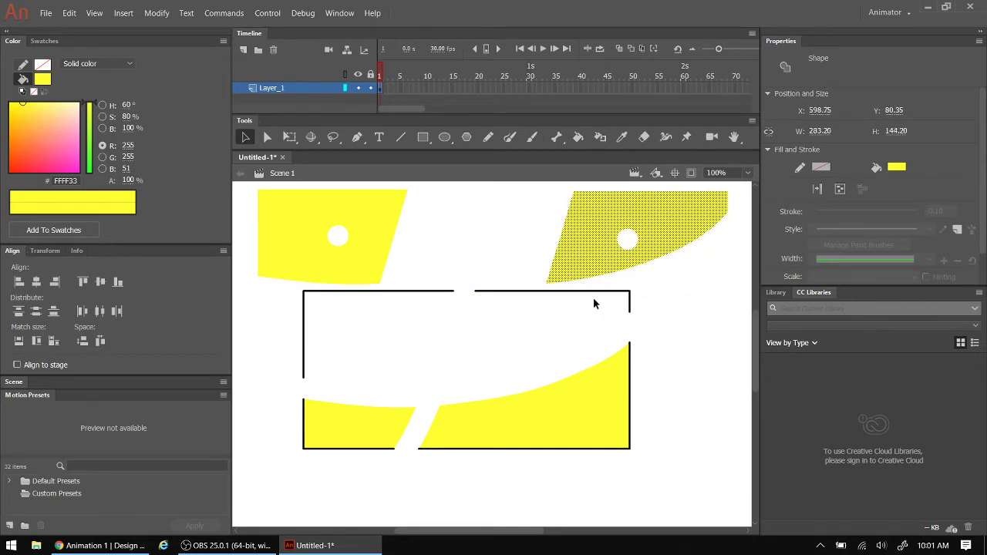
{"action": "left_click_drag", "start_coordinate": [539, 291], "coordinate": [530, 310]}
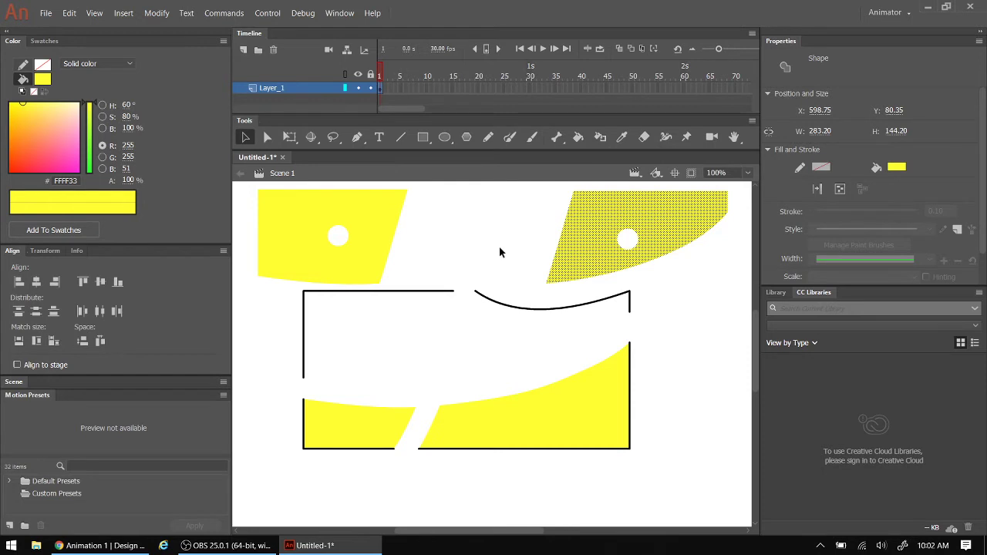
{"action": "key", "text": "ctrl+z"}
{"action": "left_click", "coordinate": [498, 271]}
{"action": "left_click", "coordinate": [533, 296]}
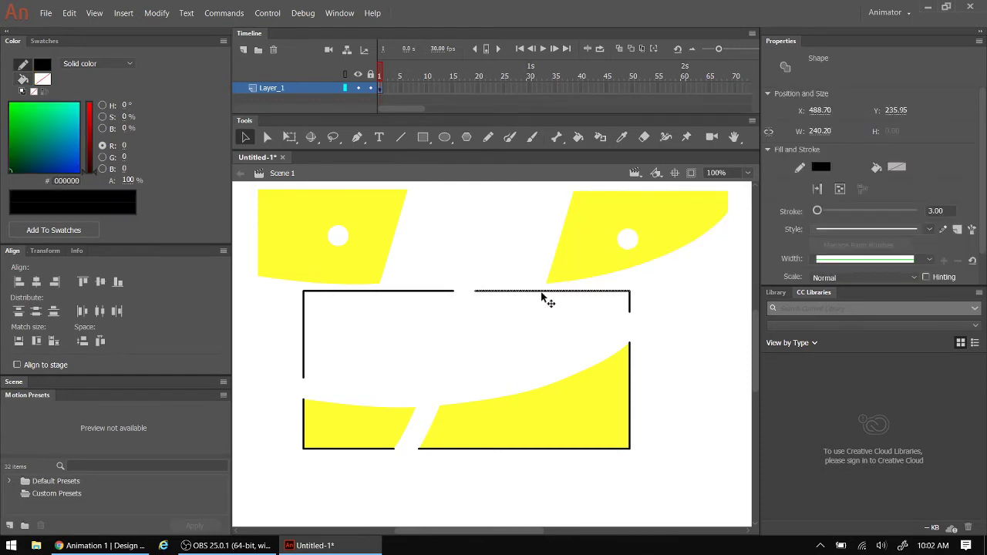
{"action": "left_click_drag", "start_coordinate": [544, 300], "coordinate": [461, 342]}
{"action": "left_click_drag", "start_coordinate": [530, 431], "coordinate": [554, 455]}
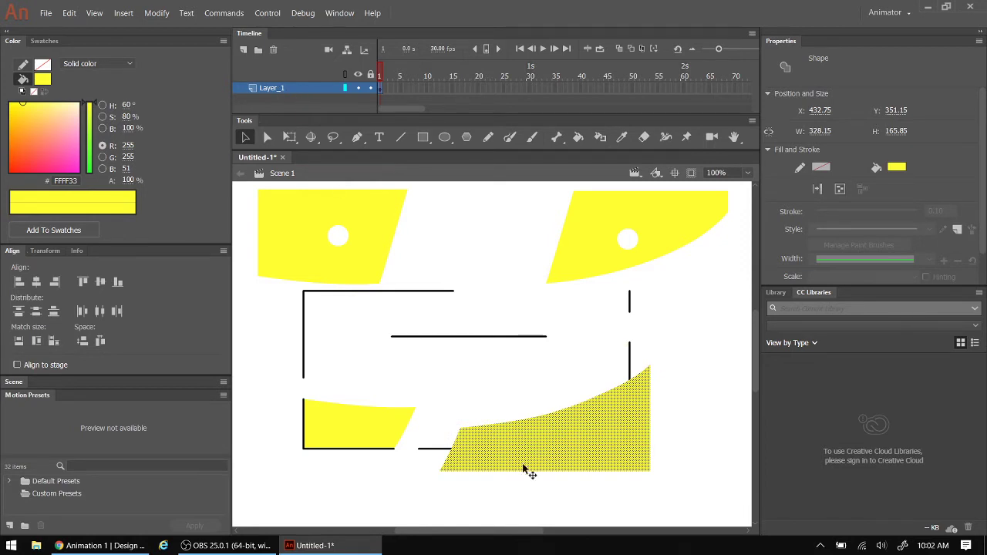
{"action": "left_click", "coordinate": [352, 483]}
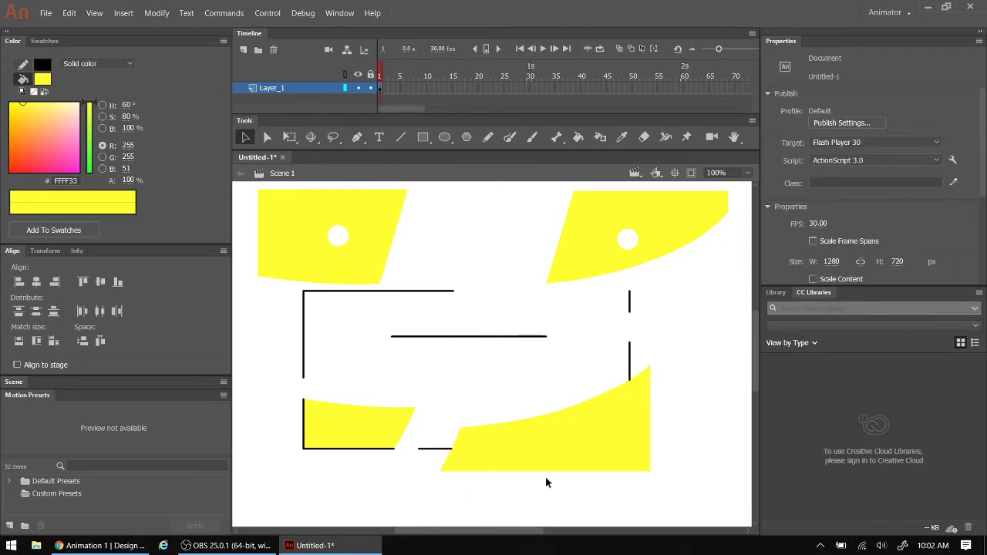
{"action": "left_click_drag", "start_coordinate": [542, 455], "coordinate": [601, 490]}
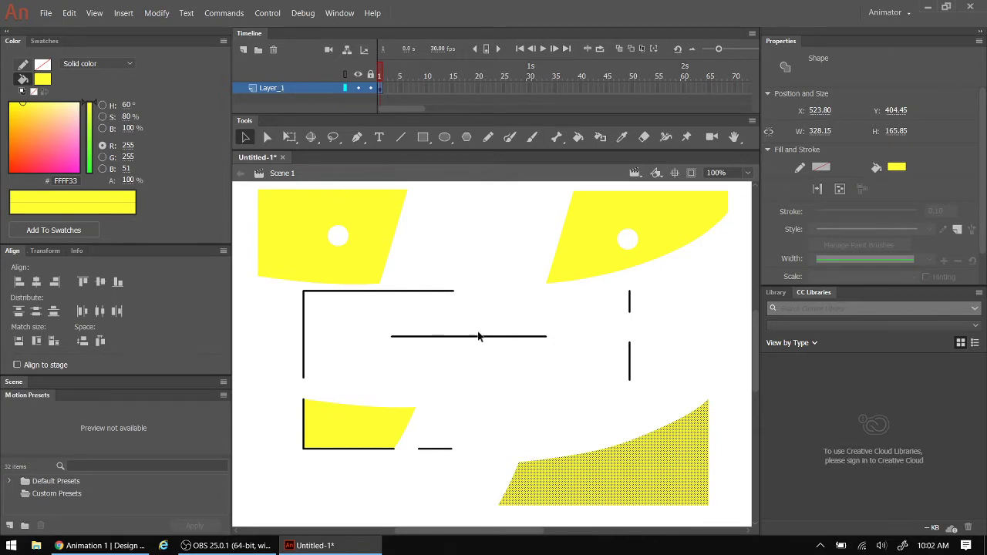
Curve the straight middle line, then marquee-select all shapes and delete them.
{"action": "left_click_drag", "start_coordinate": [482, 338], "coordinate": [451, 358]}
{"action": "scroll", "coordinate": [424, 353], "scroll_direction": "down", "scroll_amount": 3}
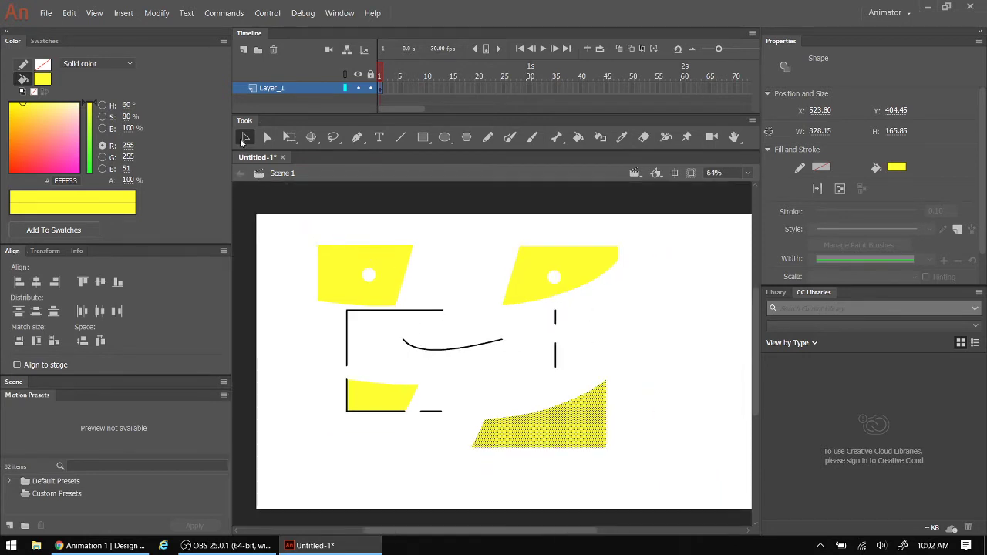
{"action": "mouse_move", "coordinate": [292, 210]}
{"action": "left_mouse_down"}
{"action": "mouse_move", "coordinate": [425, 390]}
{"action": "mouse_move", "coordinate": [671, 494]}
{"action": "left_mouse_up"}
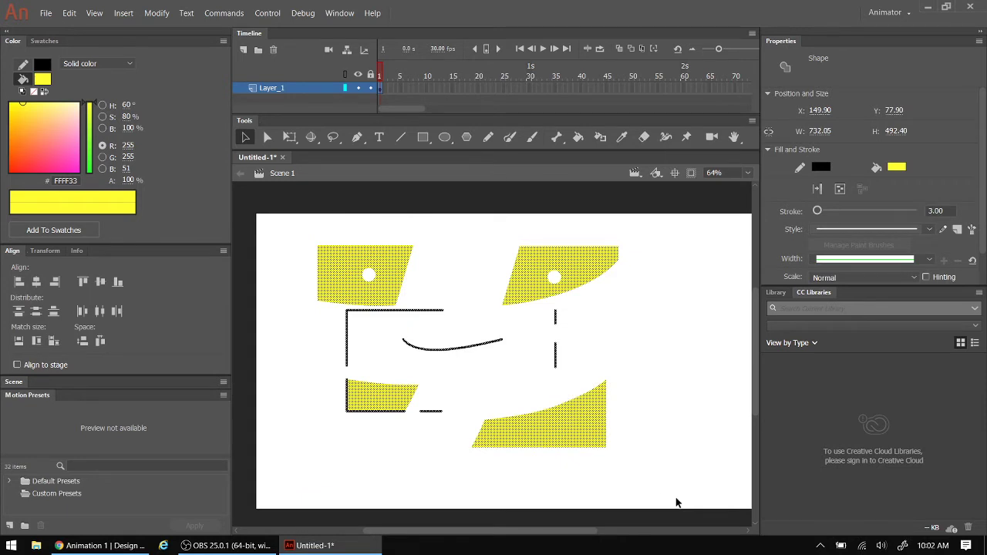
{"action": "key", "text": "Delete"}
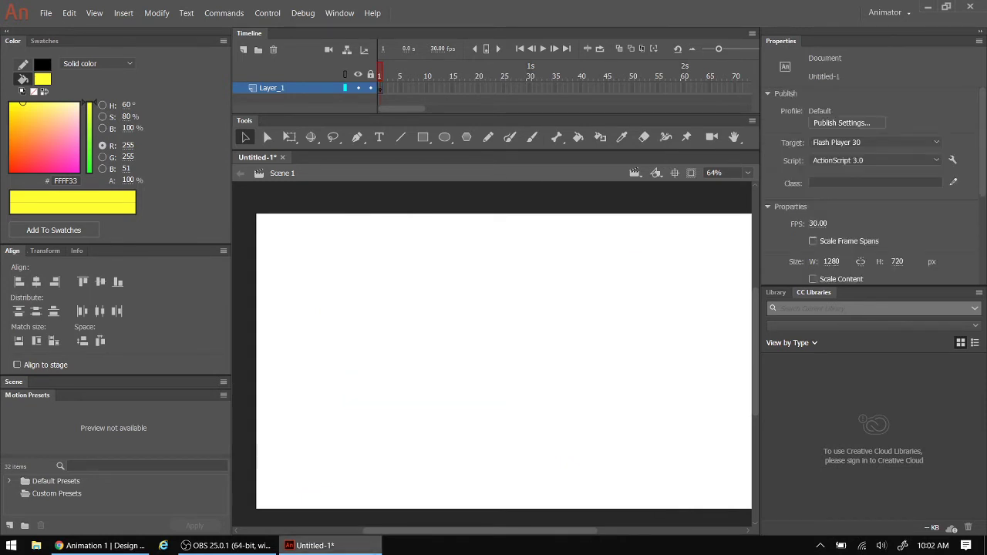
Draw a new black-outlined yellow rectangle in the centre of the stage.
{"action": "left_click_drag", "start_coordinate": [403, 533], "coordinate": [416, 532]}
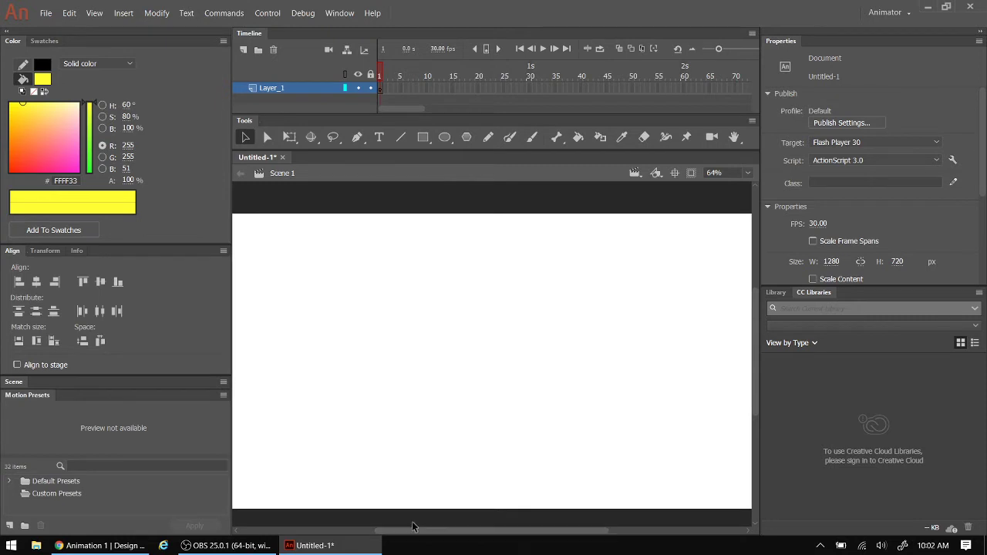
{"action": "left_click", "coordinate": [423, 138]}
{"action": "left_click_drag", "start_coordinate": [332, 290], "coordinate": [632, 437]}
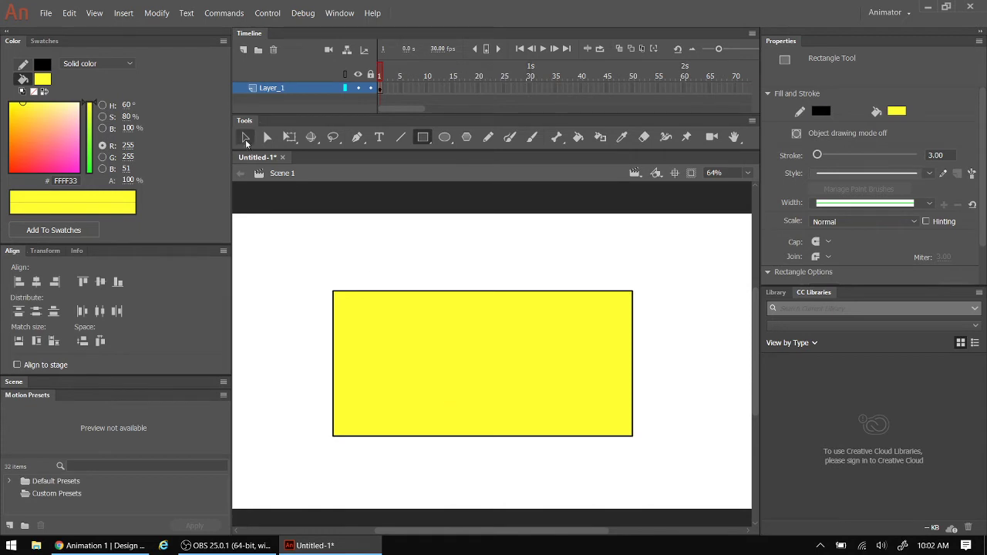
Drag the yellow fill away from its outline, then undo so it sits back inside.
{"action": "left_click", "coordinate": [246, 139]}
{"action": "left_click", "coordinate": [473, 348]}
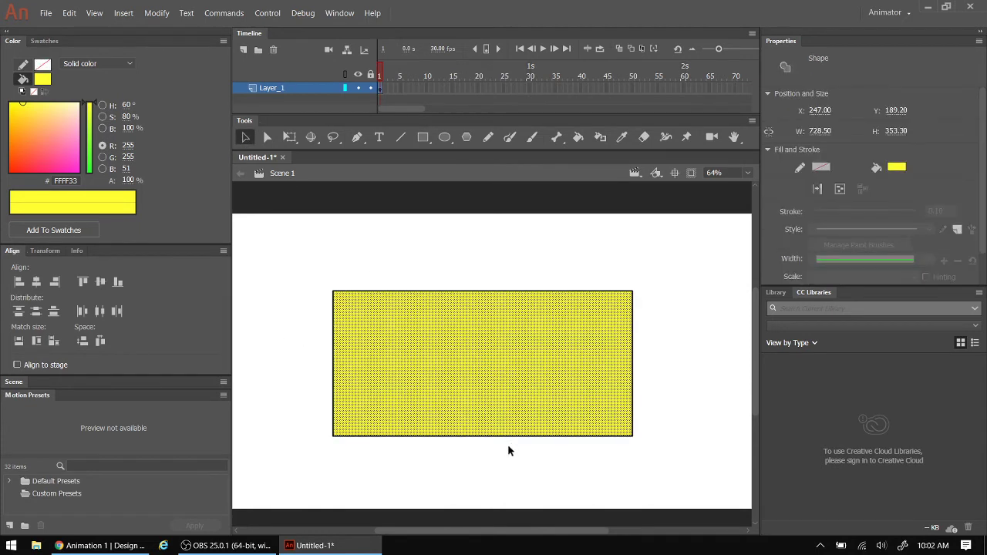
{"action": "left_click_drag", "start_coordinate": [509, 368], "coordinate": [447, 301]}
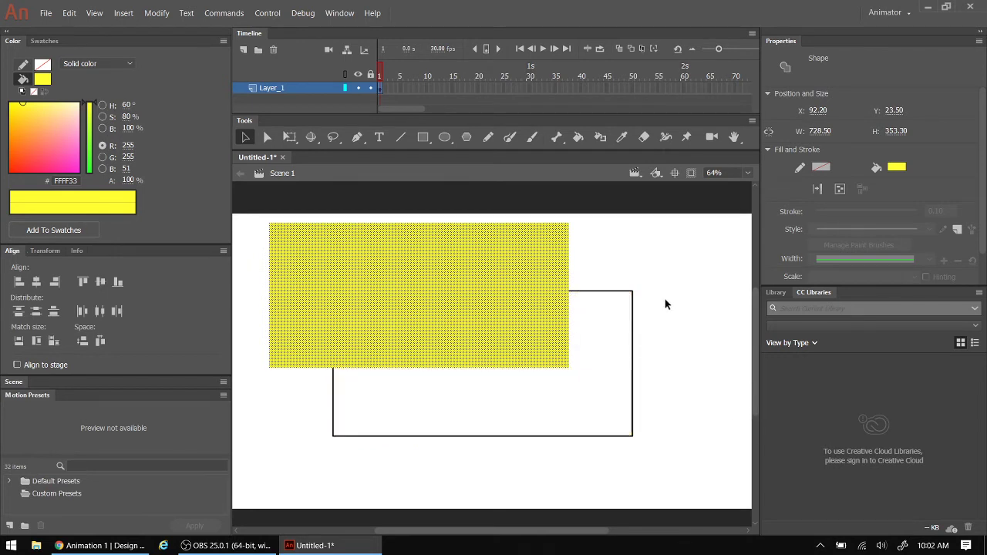
{"action": "left_click", "coordinate": [666, 250]}
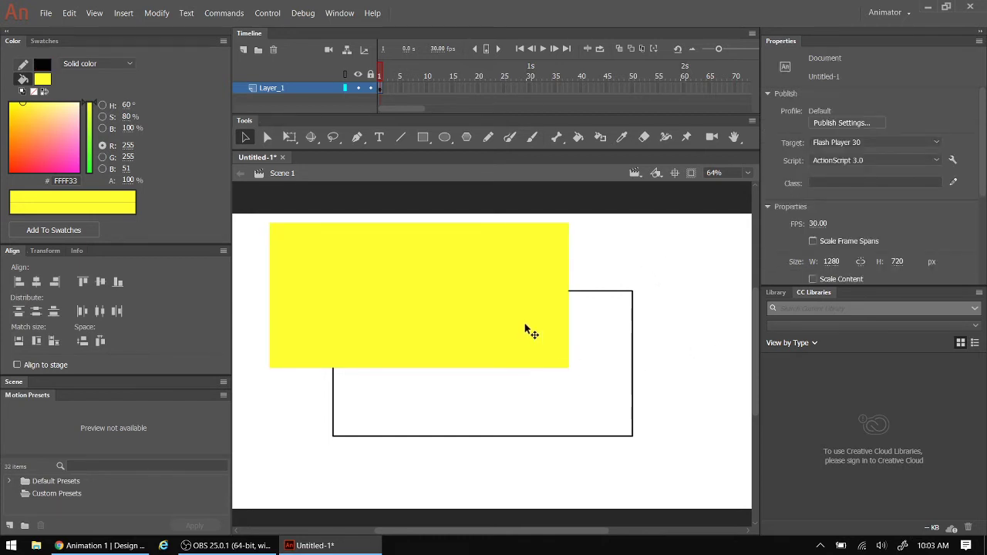
{"action": "left_click_drag", "start_coordinate": [530, 332], "coordinate": [473, 298]}
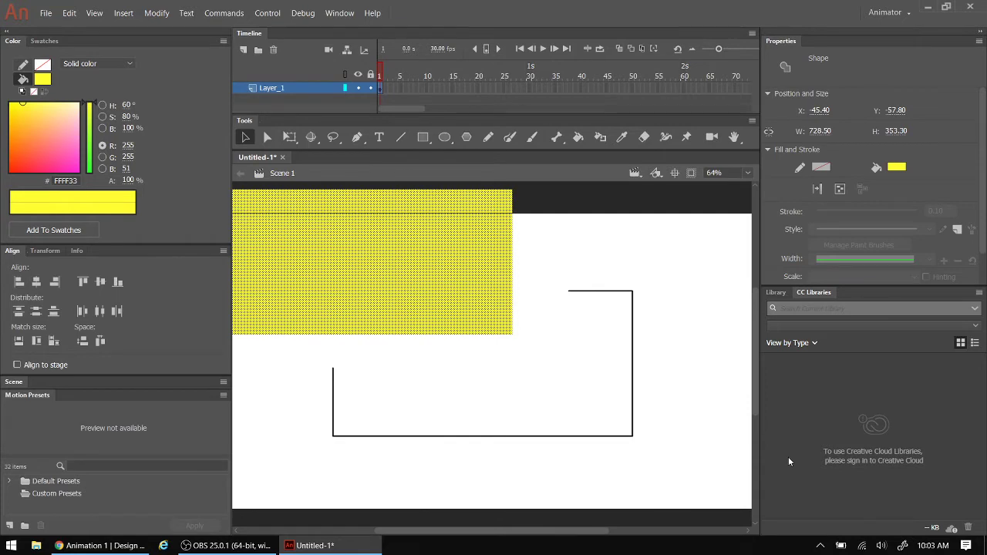
{"action": "key", "text": "ctrl+z"}
{"action": "key", "text": "ctrl+z"}
{"action": "key", "text": "ctrl+y"}
{"action": "key", "text": "ctrl+z"}
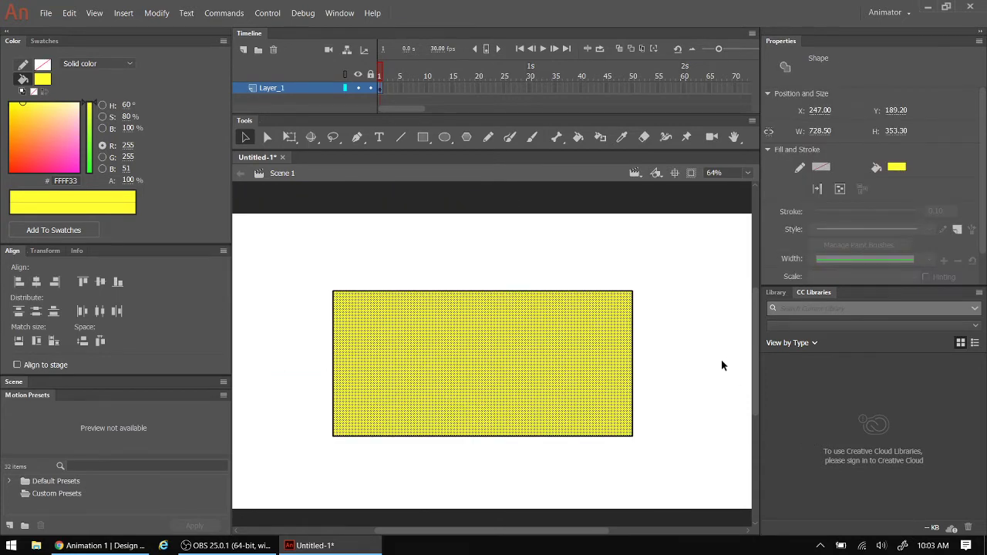
Experiment with pulling the top edge, outline and fill pieces apart, undoing the changes.
{"action": "left_click", "coordinate": [472, 240]}
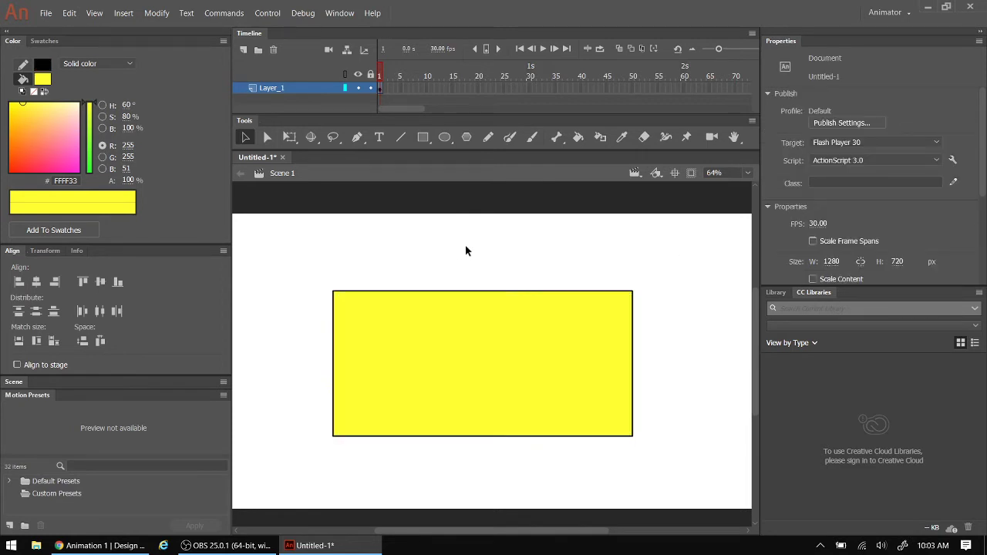
{"action": "left_click", "coordinate": [476, 291]}
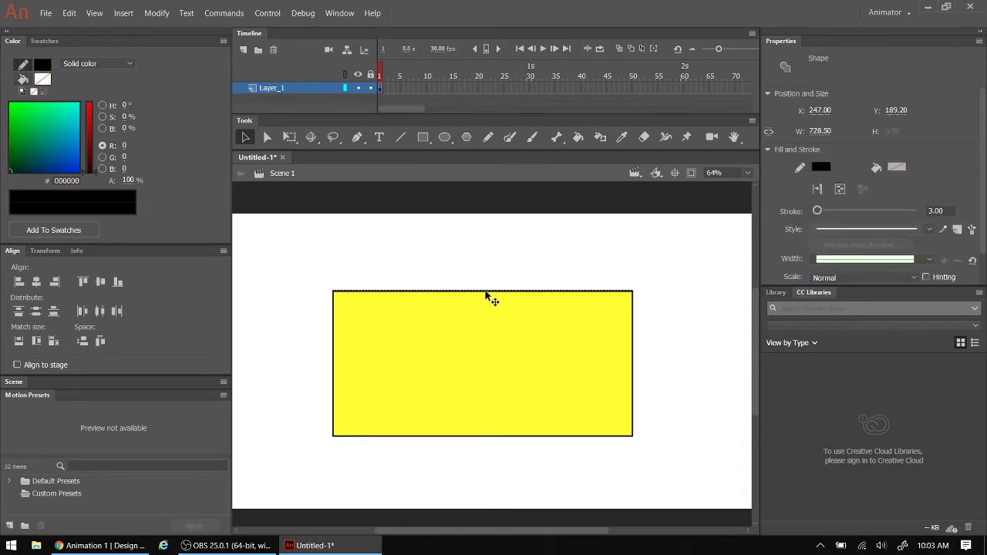
{"action": "left_click_drag", "start_coordinate": [488, 292], "coordinate": [494, 251]}
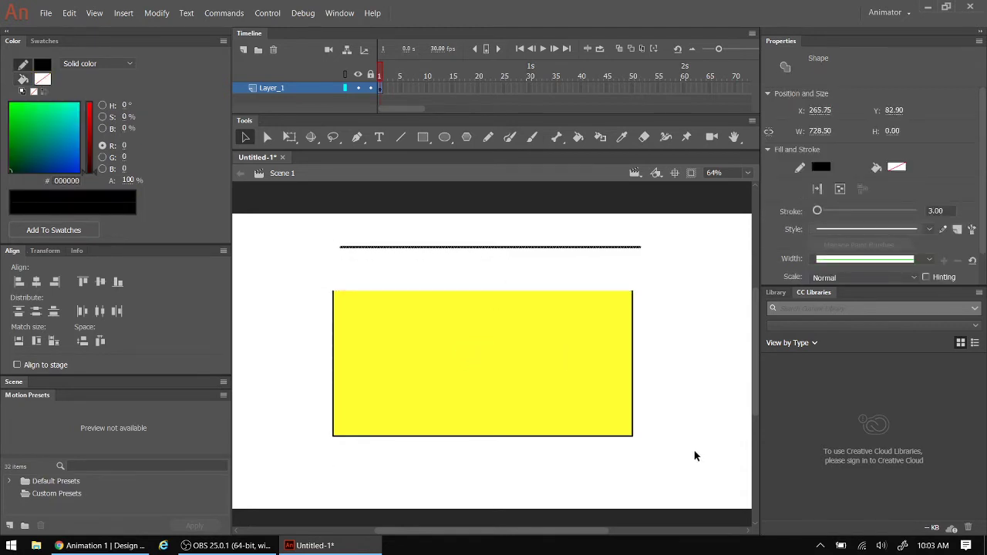
{"action": "key", "text": "ctrl+z"}
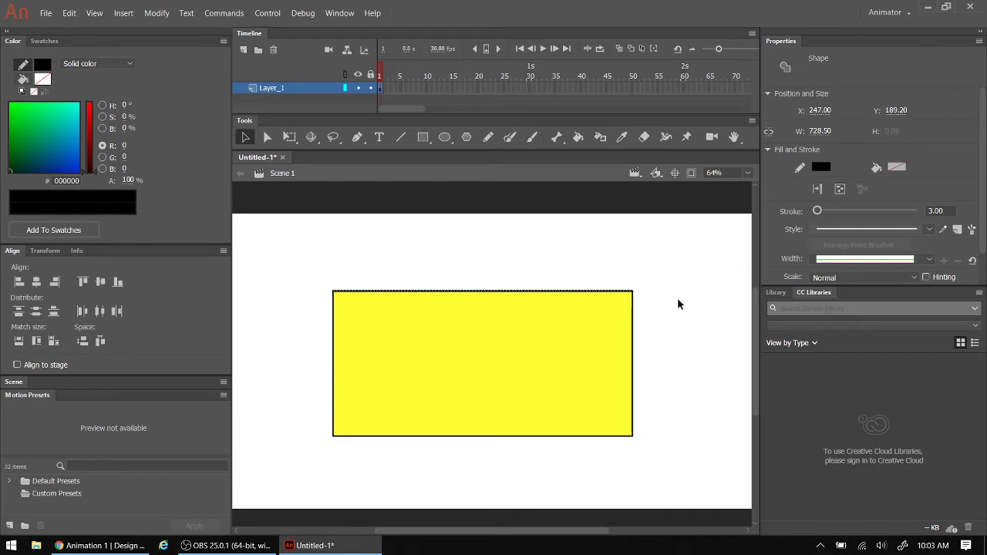
{"action": "left_click", "coordinate": [675, 287]}
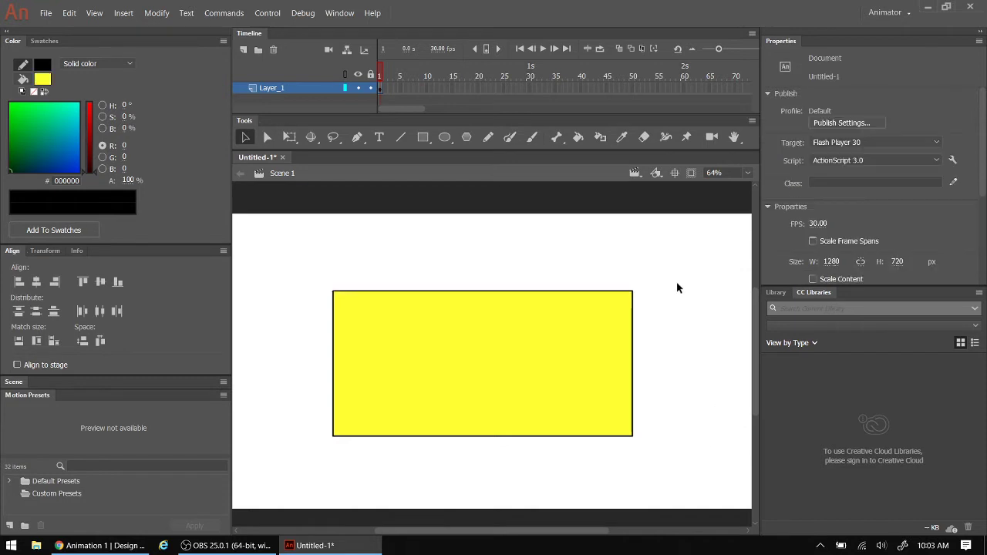
{"action": "double_click", "coordinate": [498, 294]}
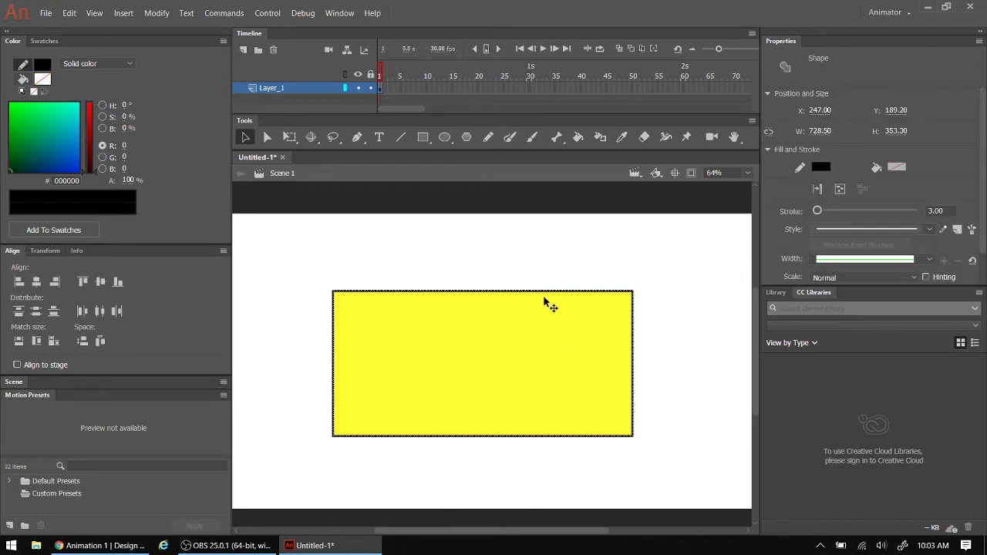
{"action": "left_click_drag", "start_coordinate": [552, 294], "coordinate": [450, 201]}
{"action": "left_click", "coordinate": [698, 274]}
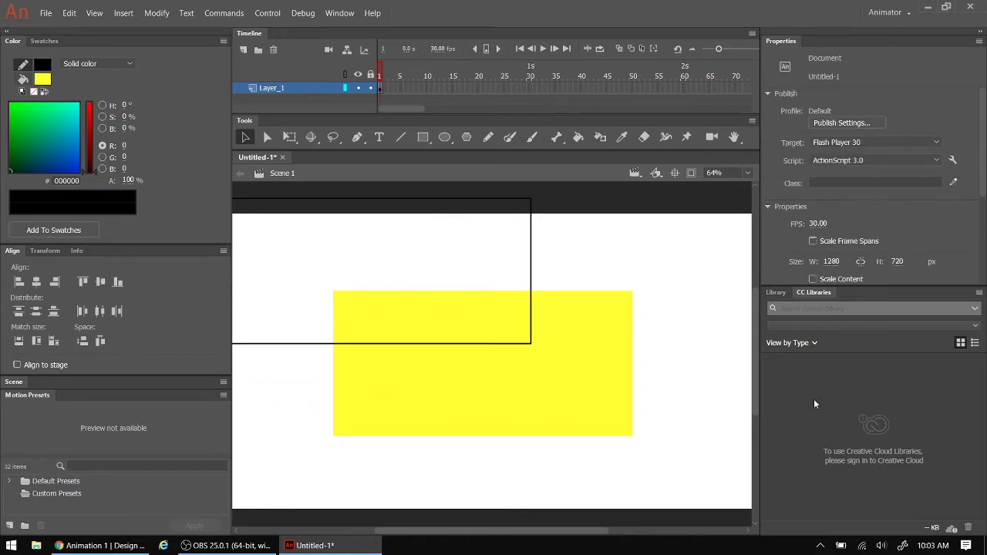
{"action": "left_click_drag", "start_coordinate": [561, 396], "coordinate": [616, 468]}
{"action": "left_click_drag", "start_coordinate": [457, 317], "coordinate": [412, 273]}
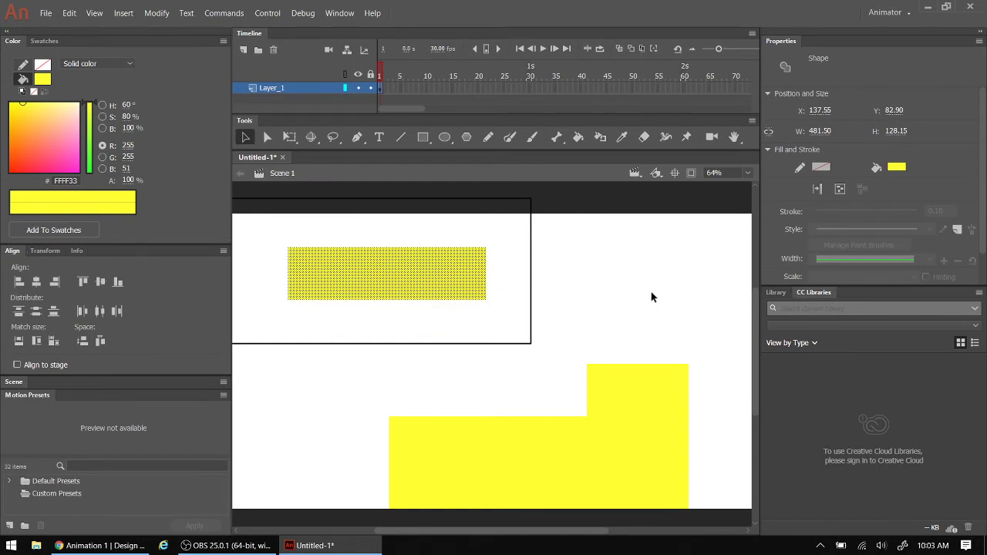
{"action": "key", "text": "ctrl+z"}
{"action": "key", "text": "ctrl+z"}
{"action": "key", "text": "ctrl+z"}
{"action": "key", "text": "ctrl+z"}
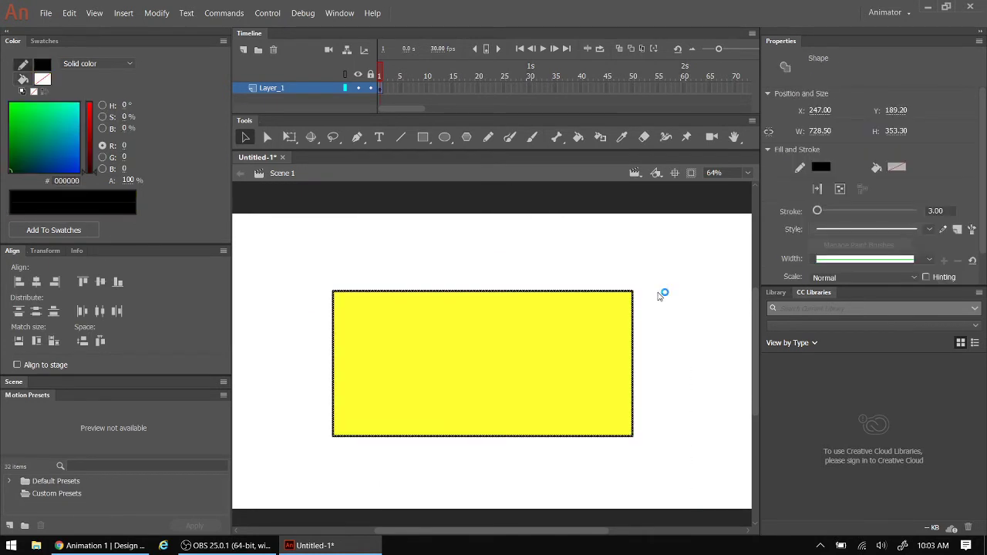
Select the whole rectangle with its outline and nudge it slightly down-right.
{"action": "left_click", "coordinate": [565, 252]}
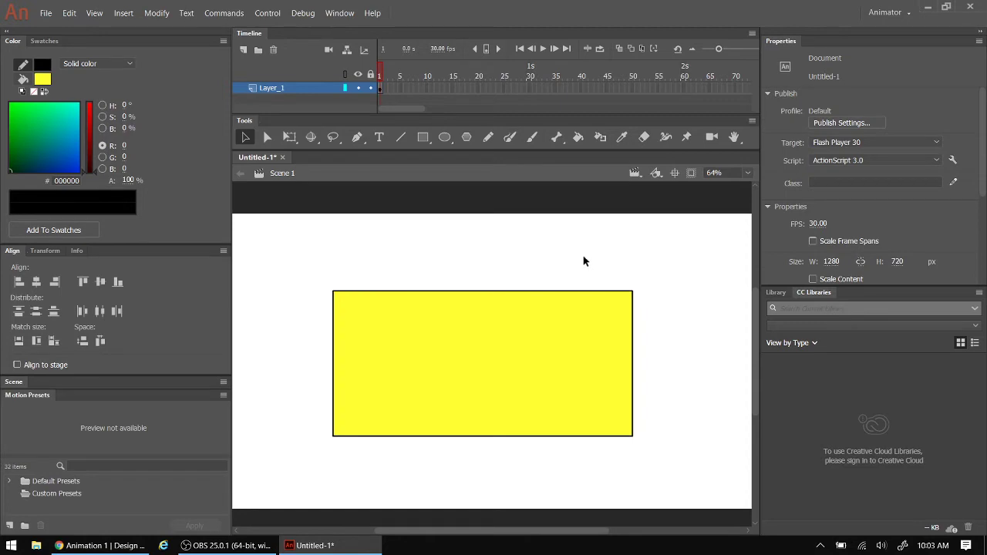
{"action": "double_click", "coordinate": [482, 339]}
{"action": "mouse_move", "coordinate": [502, 371]}
{"action": "left_mouse_down"}
{"action": "mouse_move", "coordinate": [447, 309]}
{"action": "mouse_move", "coordinate": [538, 384]}
{"action": "mouse_move", "coordinate": [506, 359]}
{"action": "left_mouse_up"}
{"action": "left_click", "coordinate": [506, 272]}
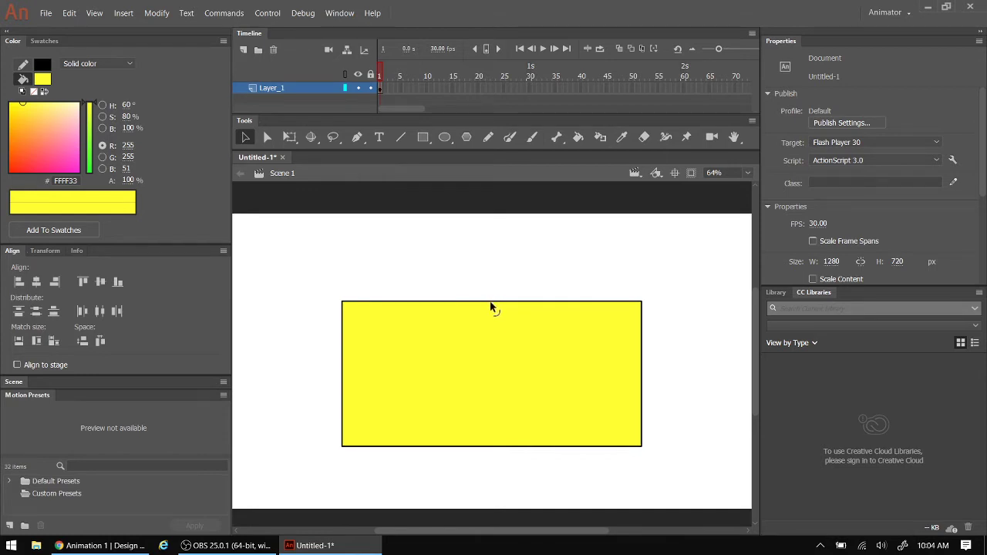
Arch the rectangle's top edge upward and bulge its left and right edges outward.
{"action": "left_click_drag", "start_coordinate": [491, 304], "coordinate": [496, 249]}
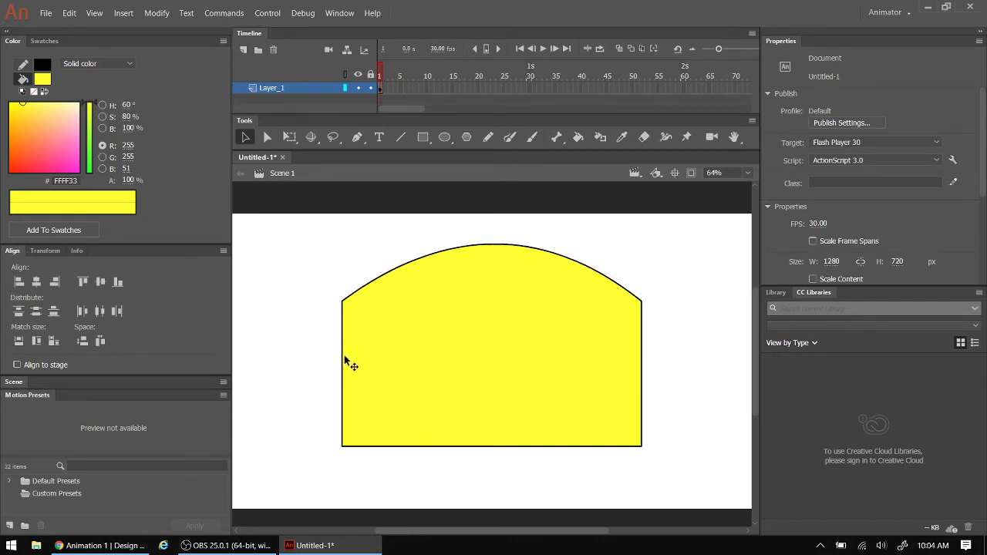
{"action": "left_click_drag", "start_coordinate": [343, 357], "coordinate": [286, 377]}
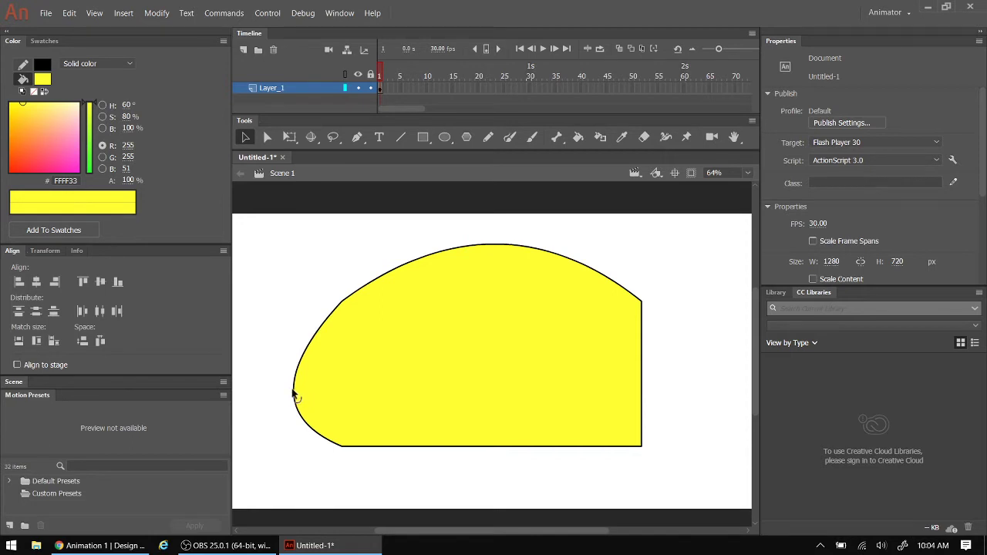
{"action": "mouse_move", "coordinate": [293, 393]}
{"action": "left_mouse_down"}
{"action": "mouse_move", "coordinate": [328, 388]}
{"action": "mouse_move", "coordinate": [288, 391]}
{"action": "left_mouse_up"}
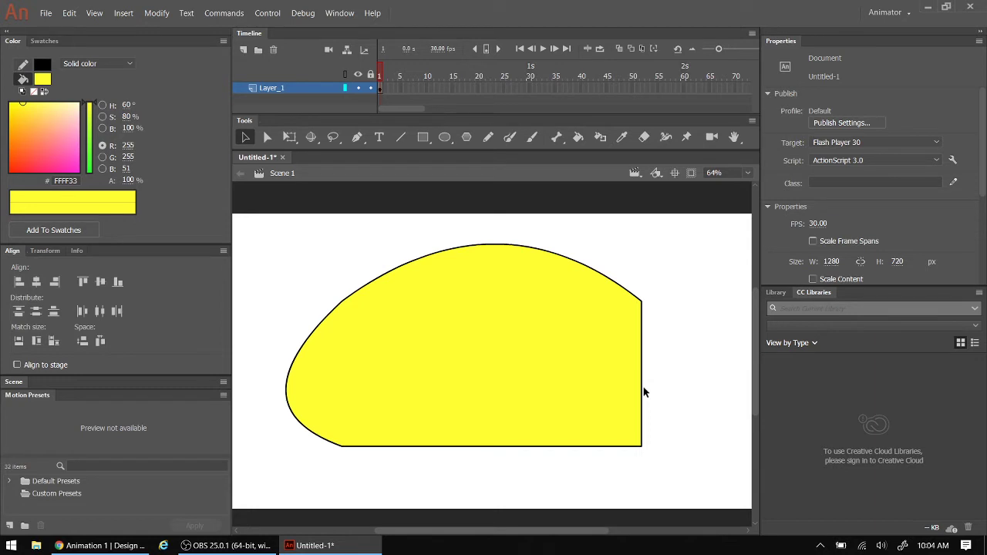
{"action": "left_click_drag", "start_coordinate": [642, 391], "coordinate": [694, 396]}
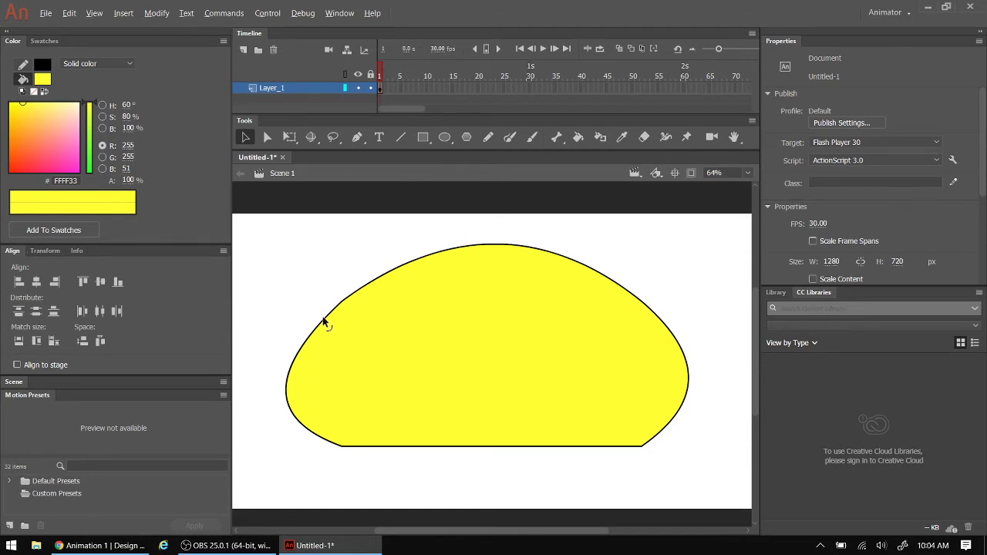
Notch the sides and round the top corners into bumps, then select the whole shape.
{"action": "left_click_drag", "start_coordinate": [324, 322], "coordinate": [355, 359]}
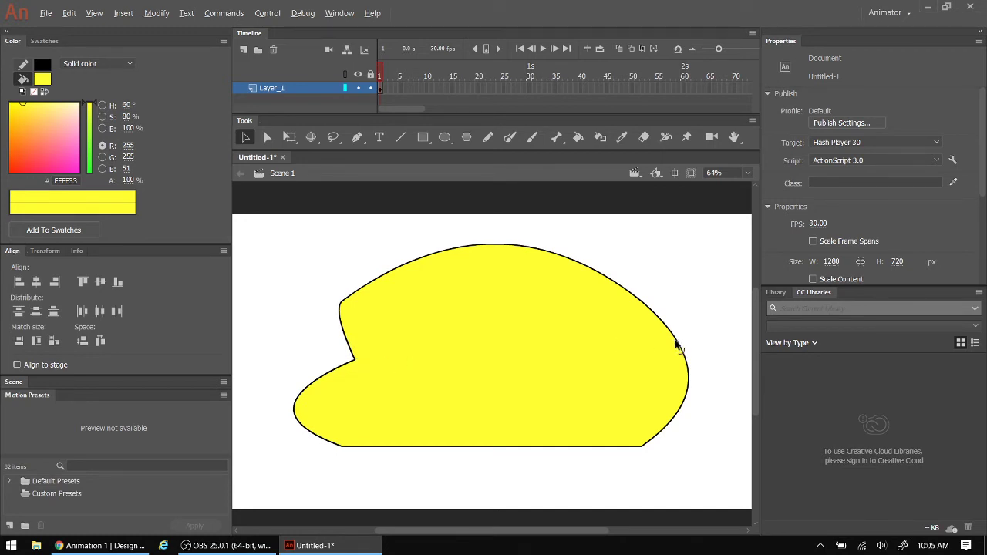
{"action": "left_click_drag", "start_coordinate": [675, 345], "coordinate": [608, 362]}
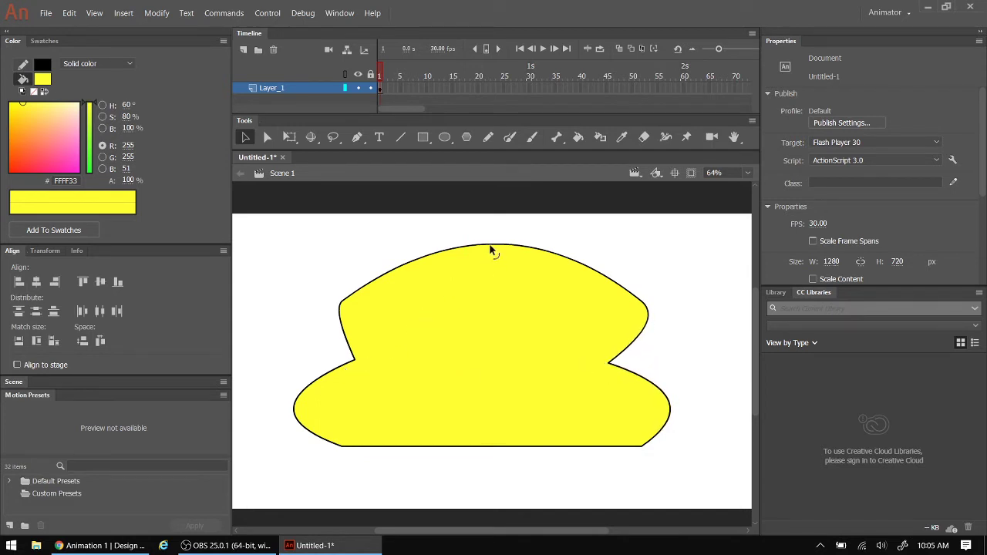
{"action": "left_click_drag", "start_coordinate": [492, 247], "coordinate": [471, 287]}
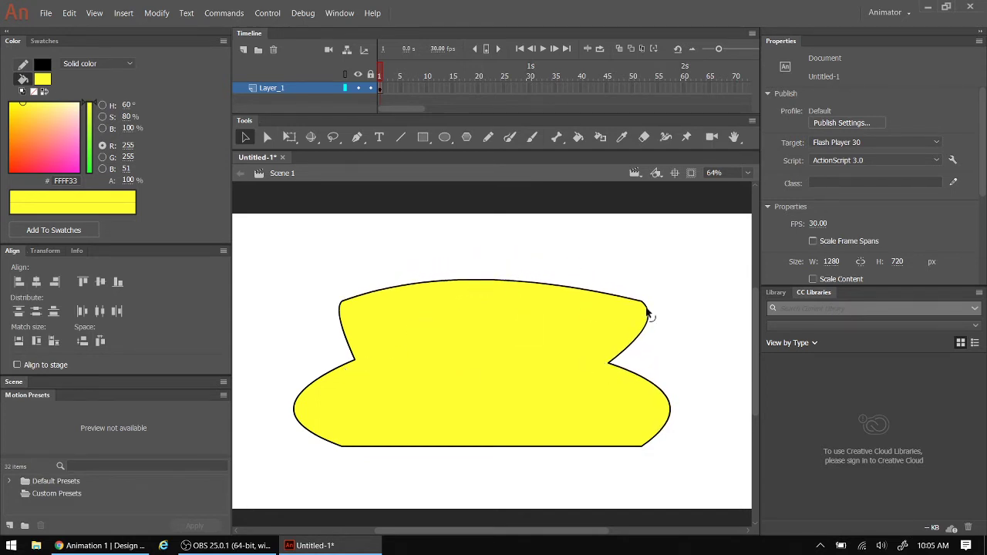
{"action": "left_click_drag", "start_coordinate": [645, 307], "coordinate": [607, 292]}
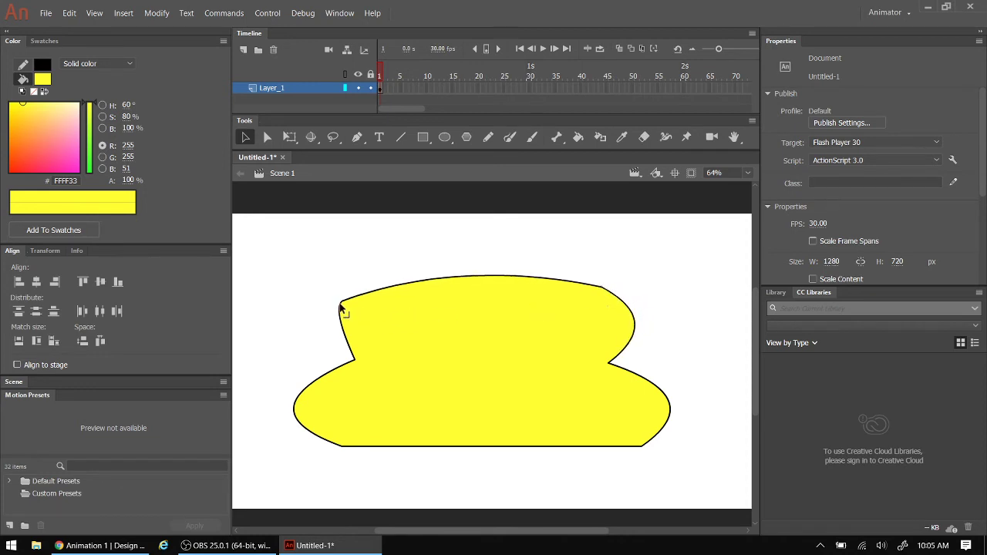
{"action": "left_click_drag", "start_coordinate": [342, 303], "coordinate": [377, 296]}
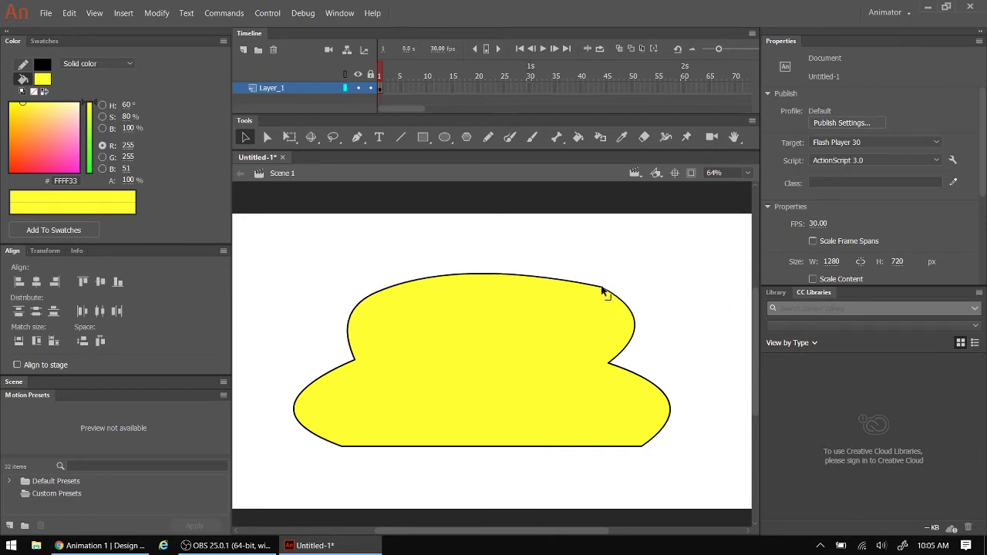
{"action": "left_click_drag", "start_coordinate": [603, 287], "coordinate": [603, 291]}
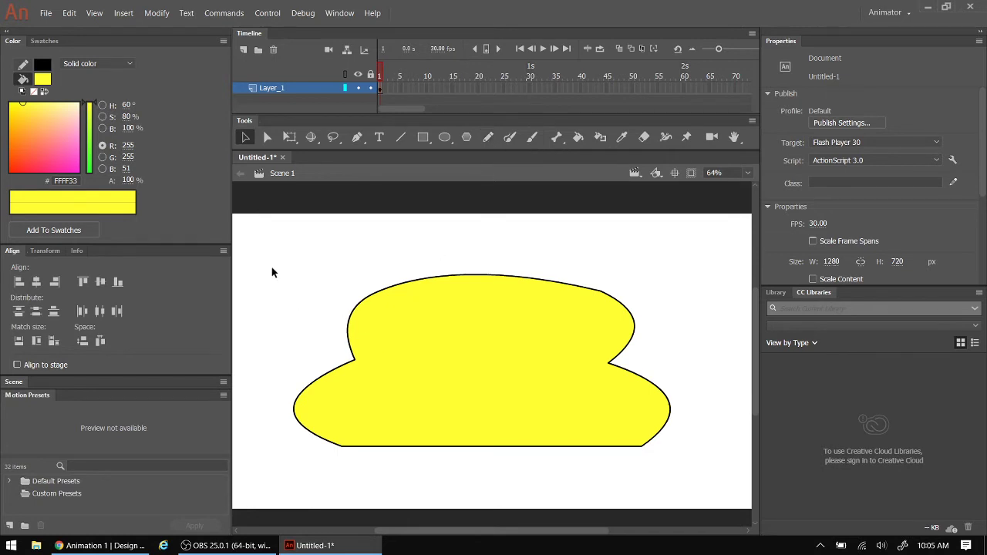
{"action": "mouse_move", "coordinate": [258, 248]}
{"action": "left_mouse_down"}
{"action": "mouse_move", "coordinate": [444, 434]}
{"action": "mouse_move", "coordinate": [715, 483]}
{"action": "left_mouse_up"}
Delete the yellow shape, paste the horse sketch in centre and scale it to 384 x 654.3.
{"action": "key", "text": "Delete"}
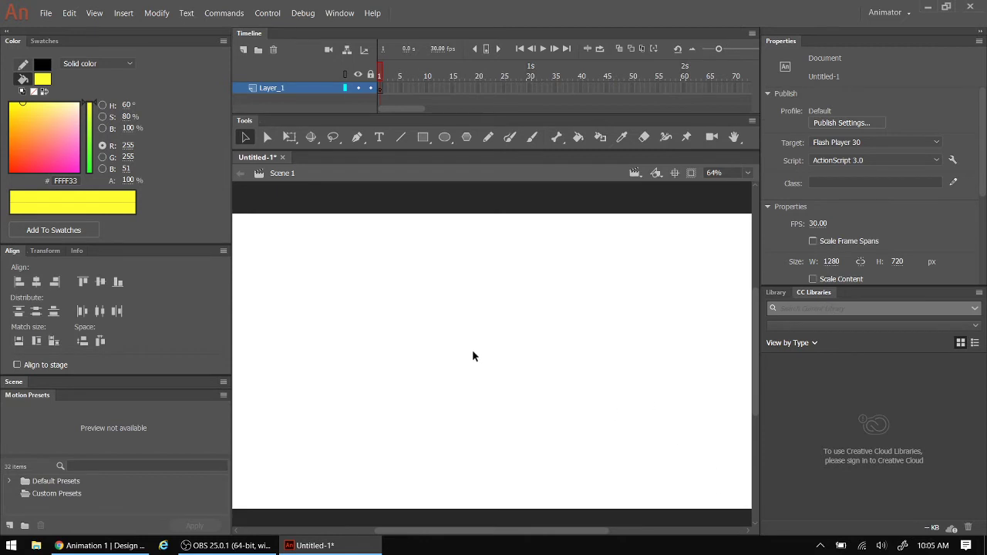
{"action": "right_click", "coordinate": [372, 327]}
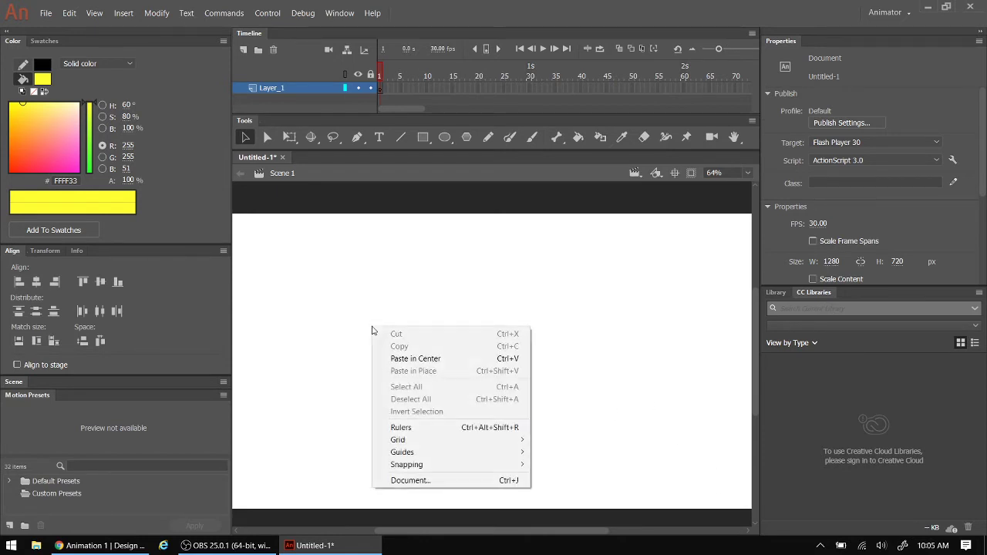
{"action": "left_click", "coordinate": [423, 359]}
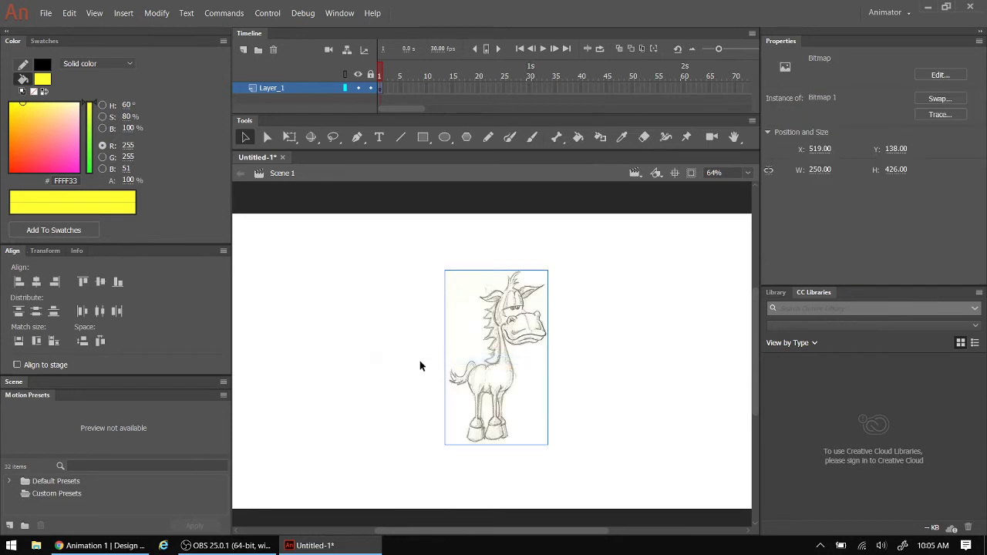
{"action": "left_click", "coordinate": [290, 144]}
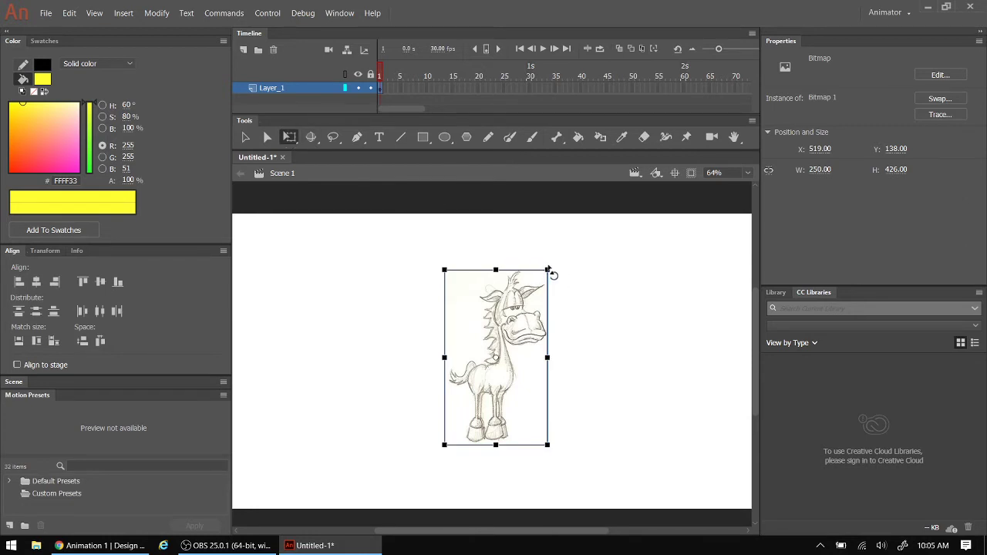
{"action": "left_click_drag", "start_coordinate": [548, 268], "coordinate": [515, 293]}
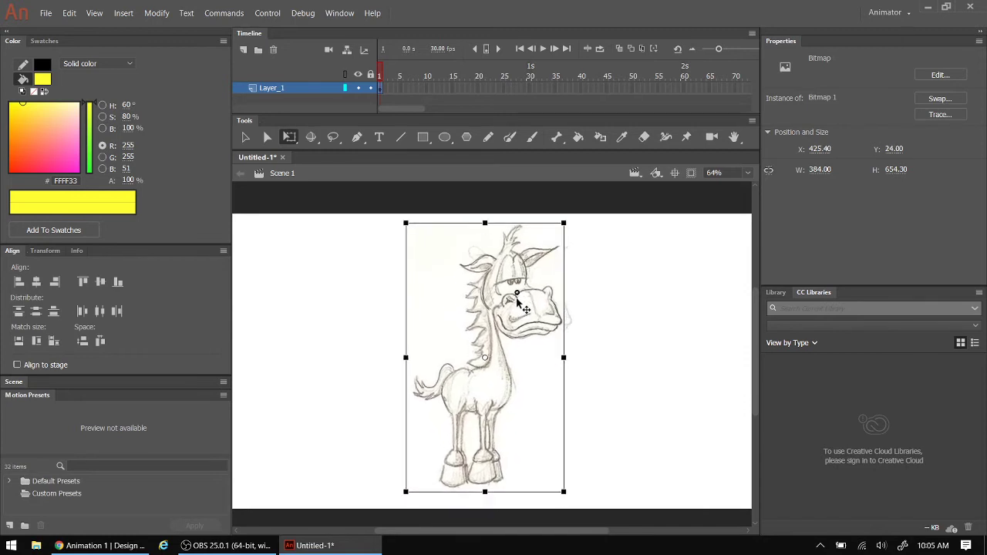
Rename Layer_1 to Horse.
{"action": "left_click", "coordinate": [272, 89]}
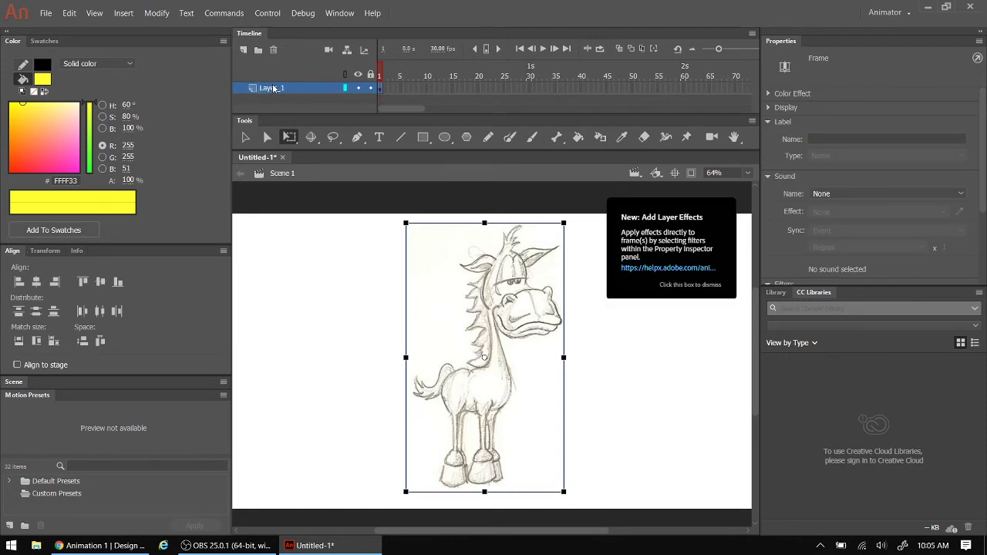
{"action": "double_click", "coordinate": [272, 87]}
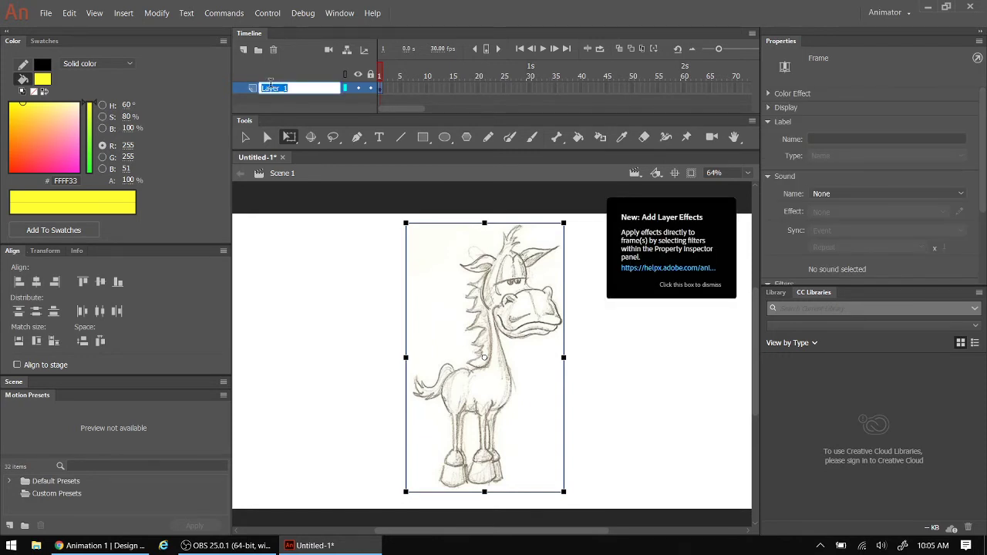
{"action": "type", "text": "Horse"}
{"action": "key", "text": "Return"}
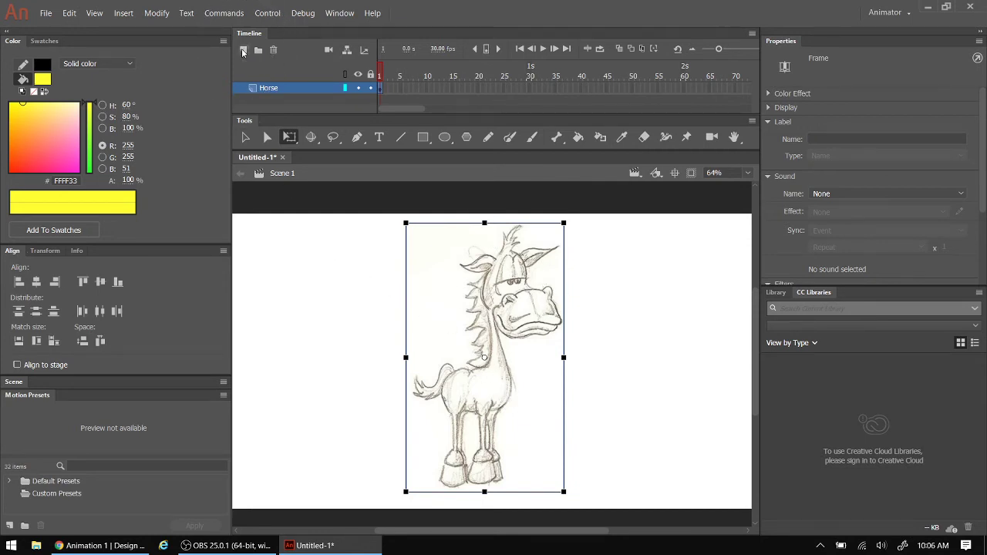
Add a new layer above it named Trace_idn.
{"action": "left_click", "coordinate": [243, 50]}
{"action": "double_click", "coordinate": [275, 88]}
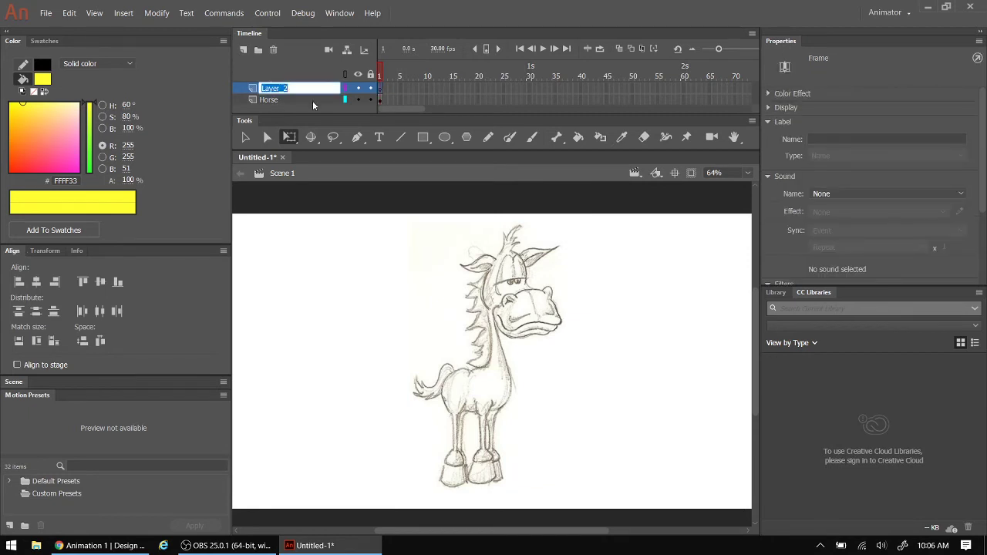
{"action": "type", "text": "Trace_idn"}
{"action": "key", "text": "Return"}
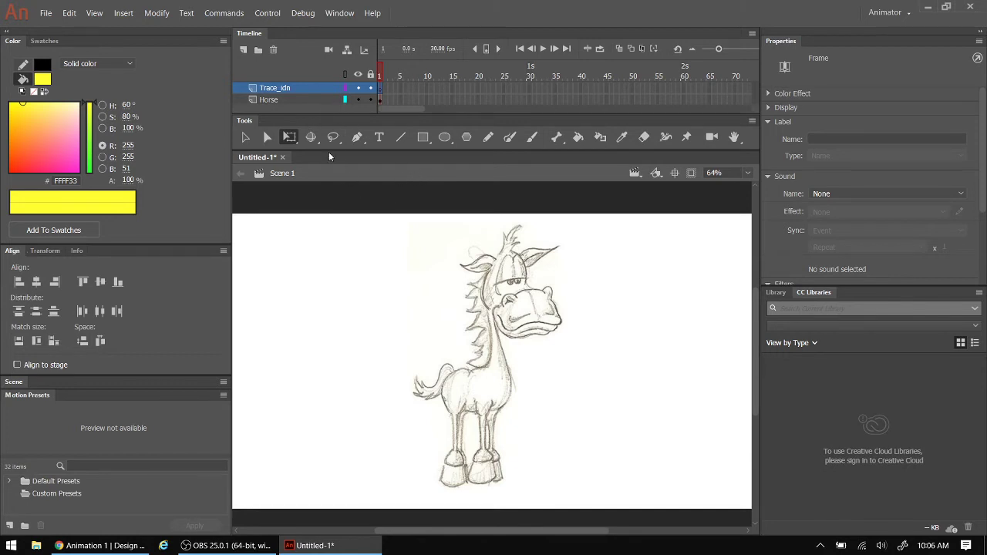
Lock the Horse layer, briefly toggling its visibility off and on.
{"action": "left_click", "coordinate": [370, 101]}
{"action": "left_click", "coordinate": [357, 100]}
{"action": "left_click", "coordinate": [358, 101]}
{"action": "left_click", "coordinate": [358, 101]}
With a green Line tool stroke, zoom in and draw a line across the ear's top.
{"action": "left_click", "coordinate": [400, 142]}
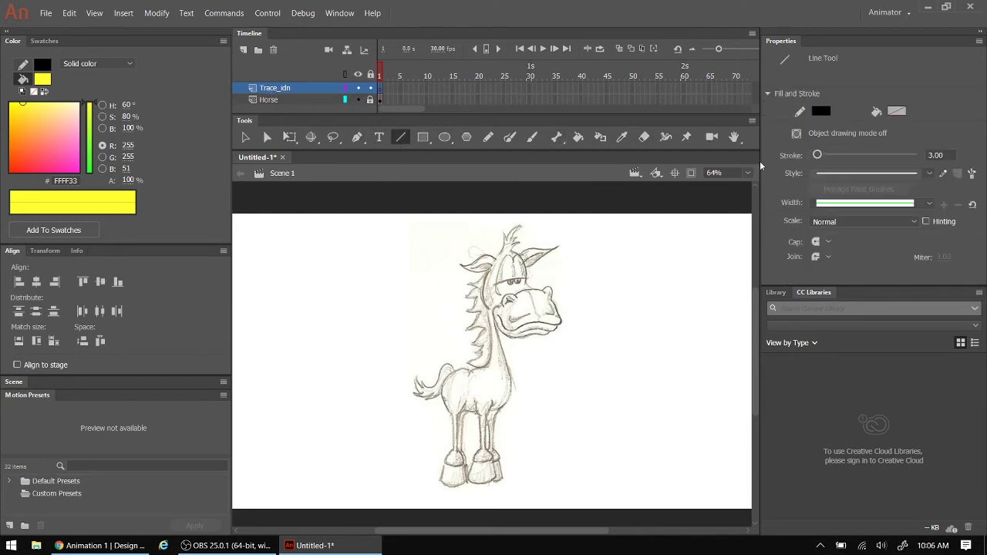
{"action": "left_click", "coordinate": [823, 111]}
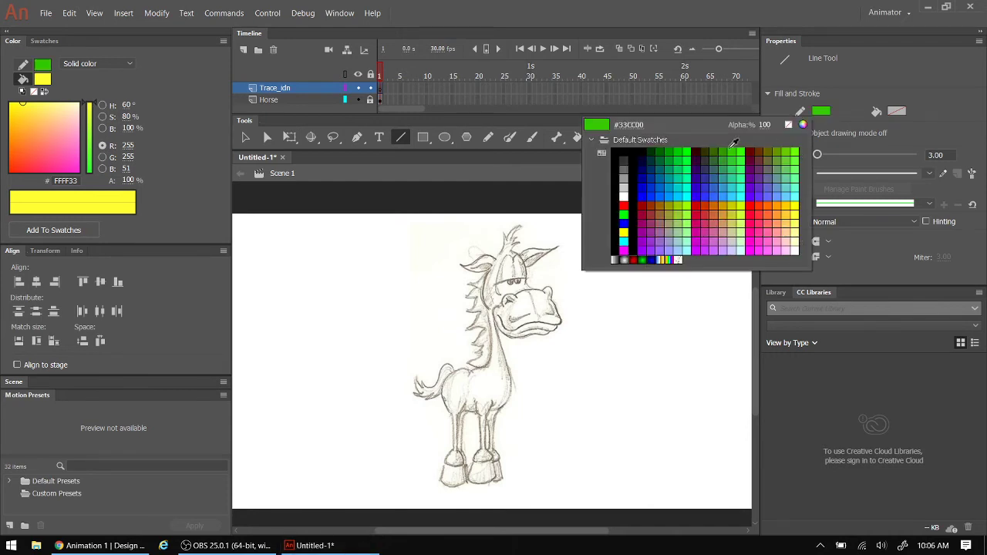
{"action": "left_click", "coordinate": [733, 153]}
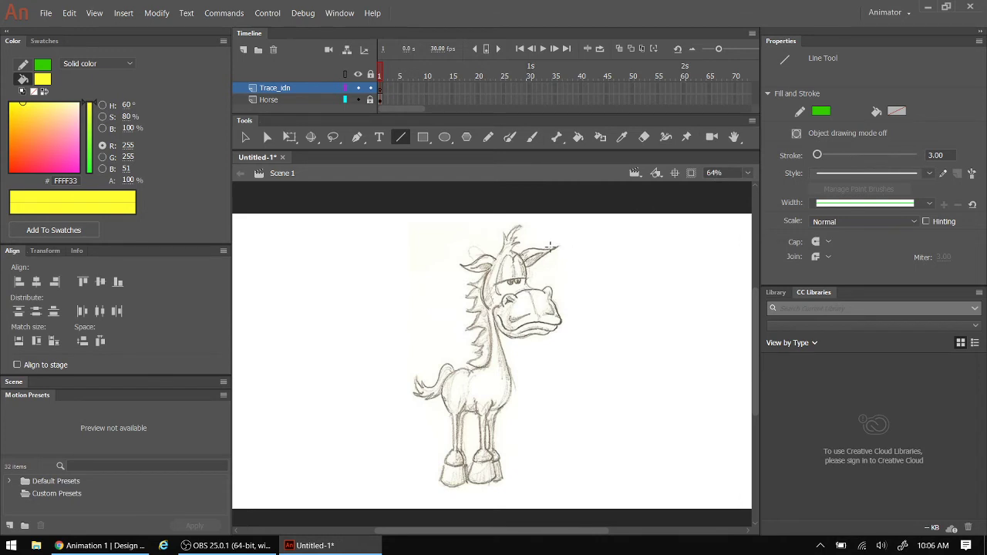
{"action": "scroll", "coordinate": [502, 266], "scroll_direction": "up", "scroll_amount": 6}
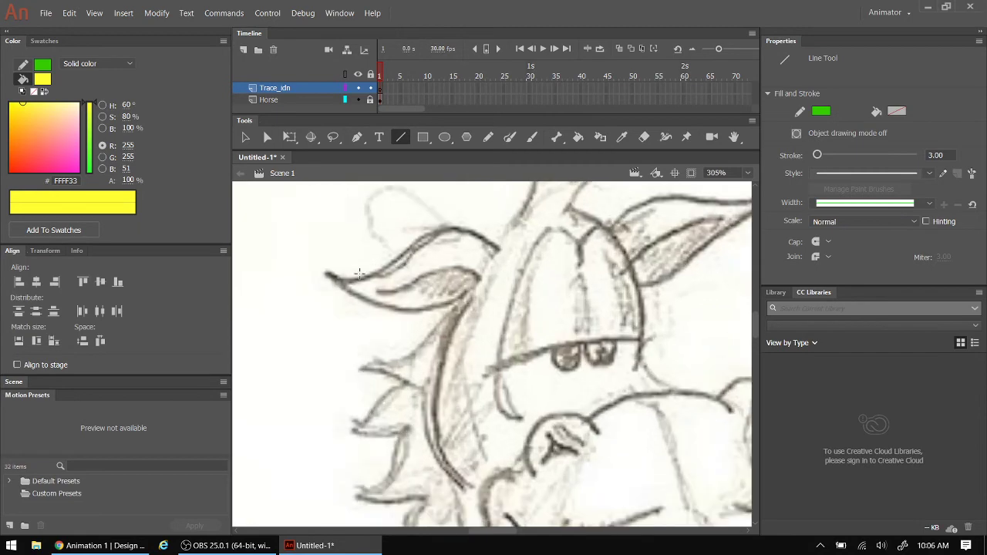
{"action": "left_click_drag", "start_coordinate": [325, 271], "coordinate": [501, 247]}
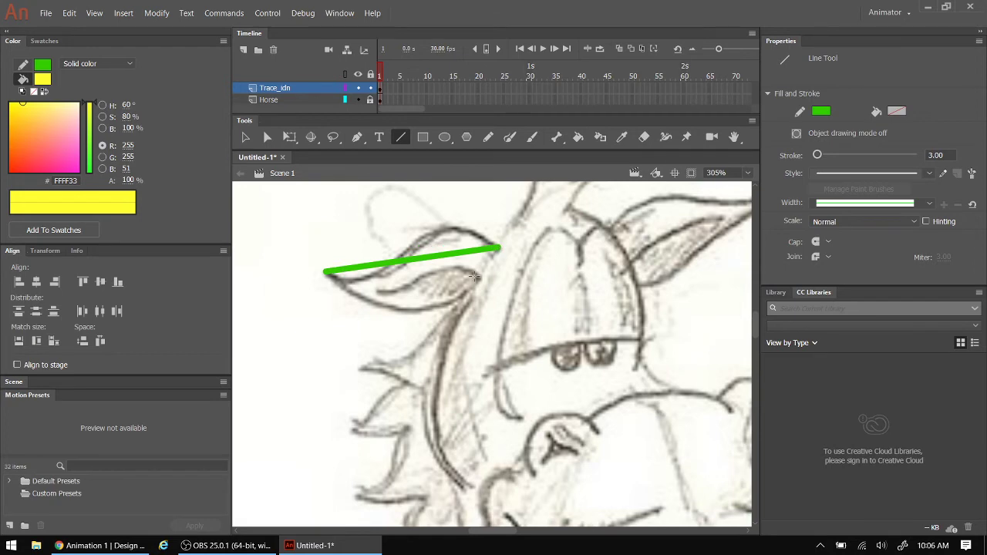
Bend the green line into an S-shaped arc following the ear outline.
{"action": "key", "text": "v"}
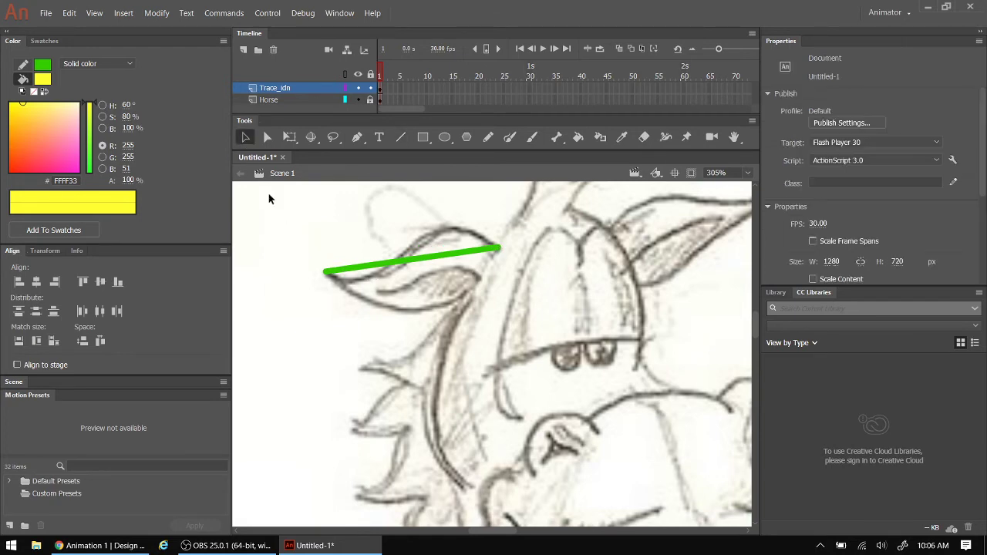
{"action": "left_click", "coordinate": [398, 260]}
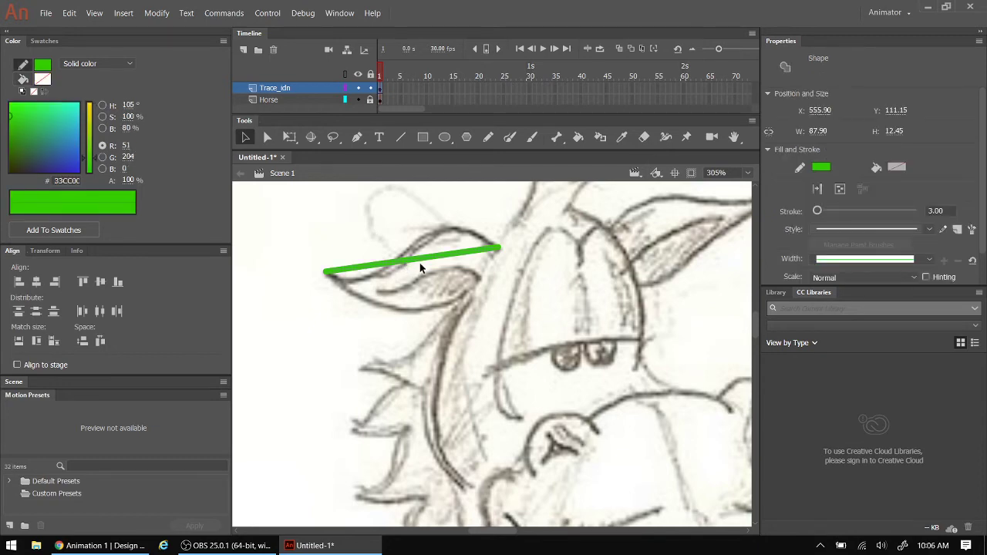
{"action": "left_click_drag", "start_coordinate": [429, 258], "coordinate": [420, 230]}
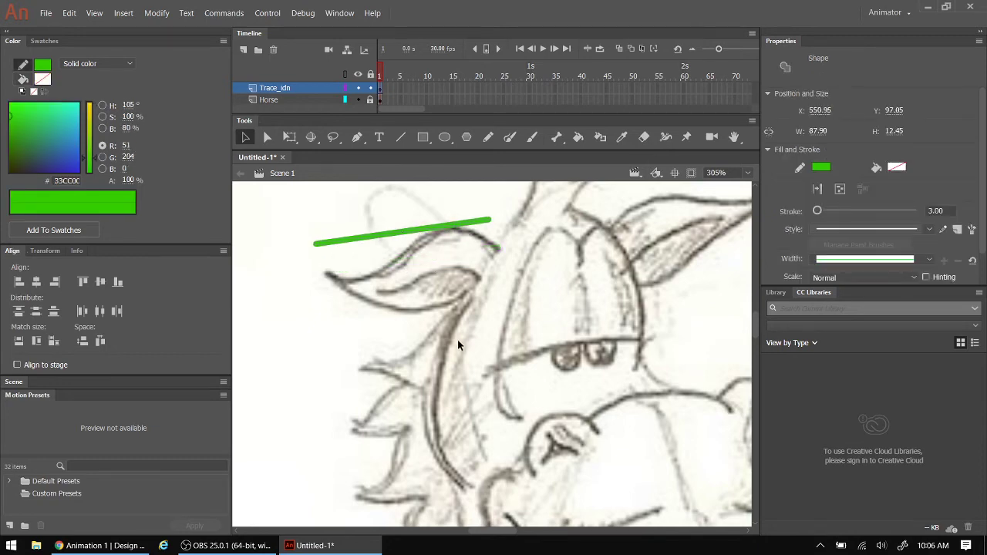
{"action": "key", "text": "ctrl+z"}
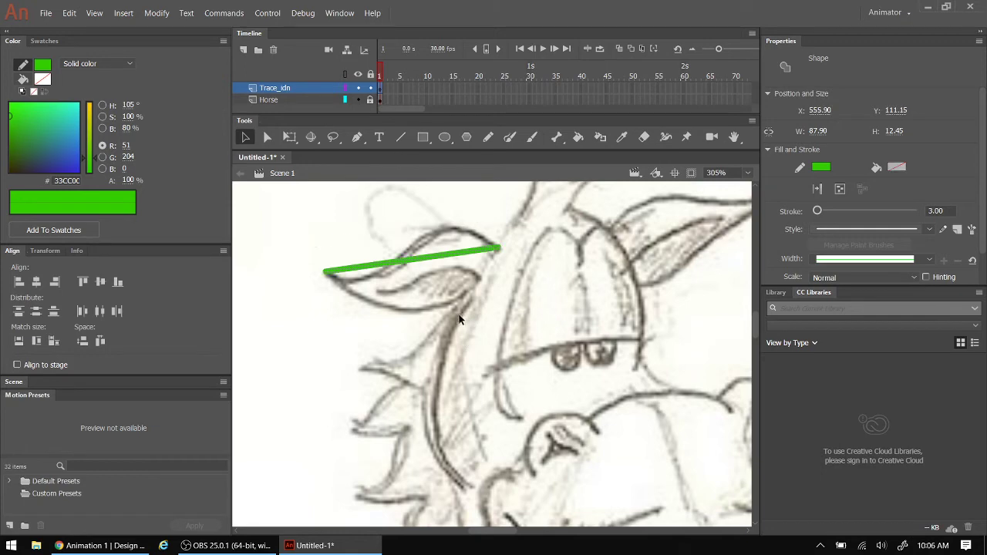
{"action": "left_click", "coordinate": [334, 209]}
{"action": "left_click", "coordinate": [248, 140]}
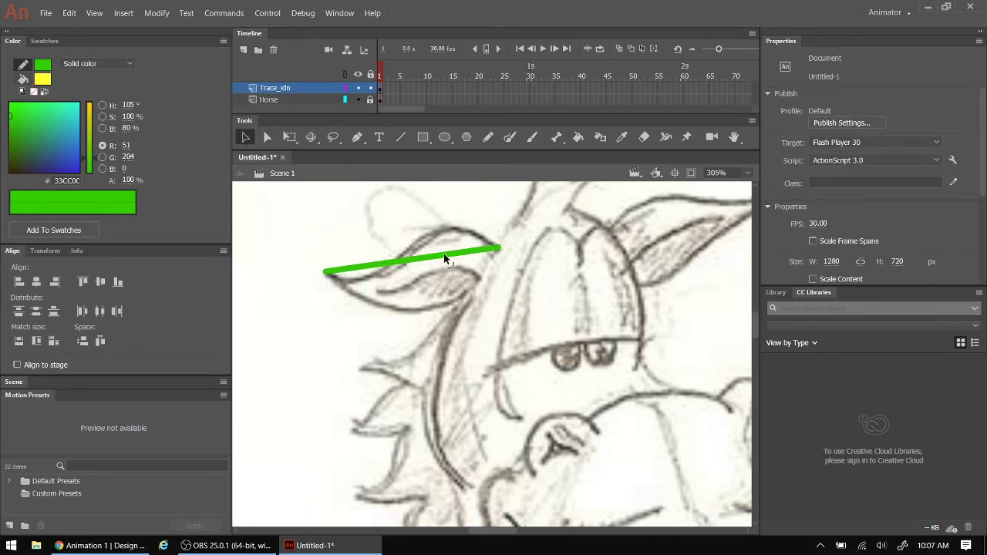
{"action": "left_click_drag", "start_coordinate": [444, 259], "coordinate": [463, 222]}
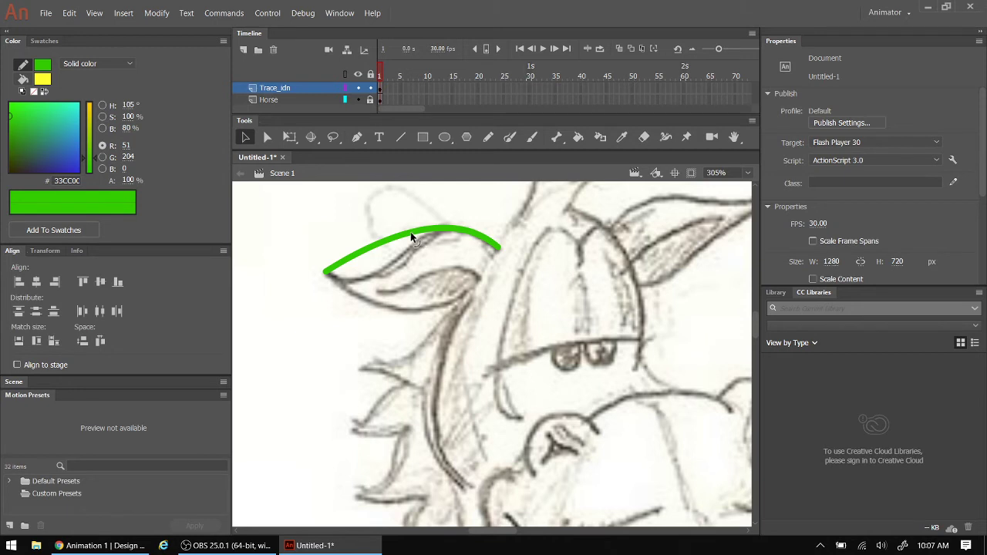
{"action": "left_click_drag", "start_coordinate": [411, 234], "coordinate": [424, 242]}
{"action": "left_click_drag", "start_coordinate": [375, 250], "coordinate": [380, 272]}
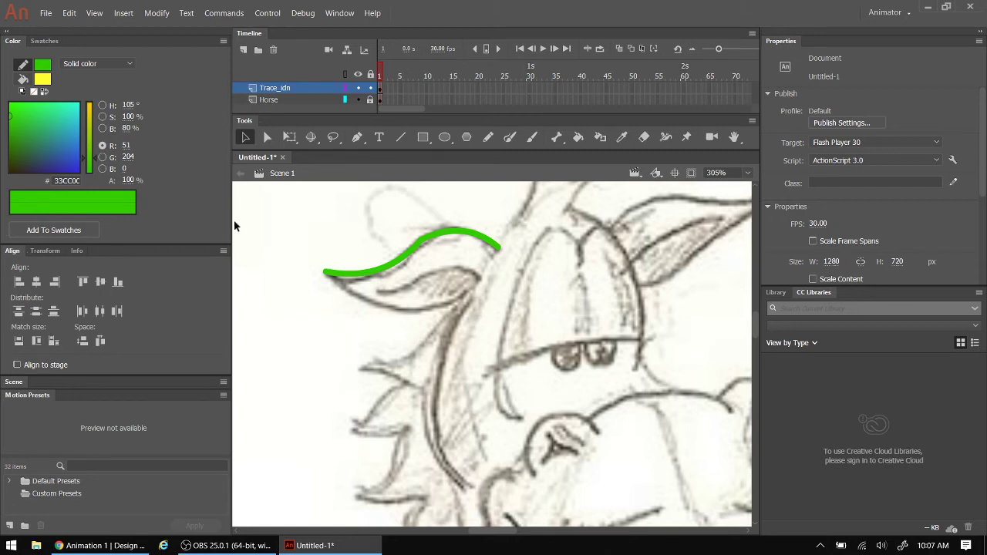
Draw a line along the ear's lower edge and bend it into a curve.
{"action": "left_click", "coordinate": [399, 138]}
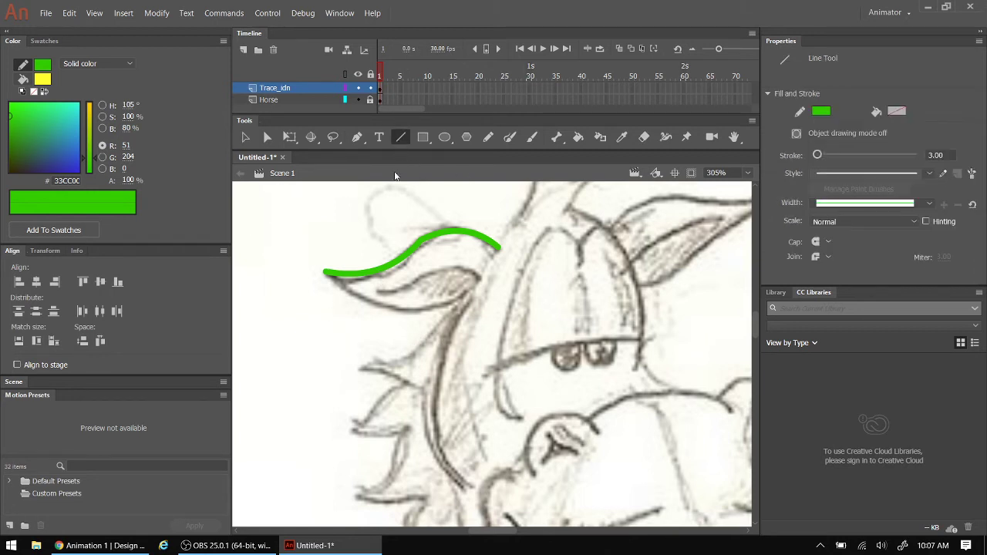
{"action": "mouse_move", "coordinate": [472, 293]}
{"action": "left_mouse_down"}
{"action": "mouse_move", "coordinate": [367, 305]}
{"action": "mouse_move", "coordinate": [327, 283]}
{"action": "left_mouse_up"}
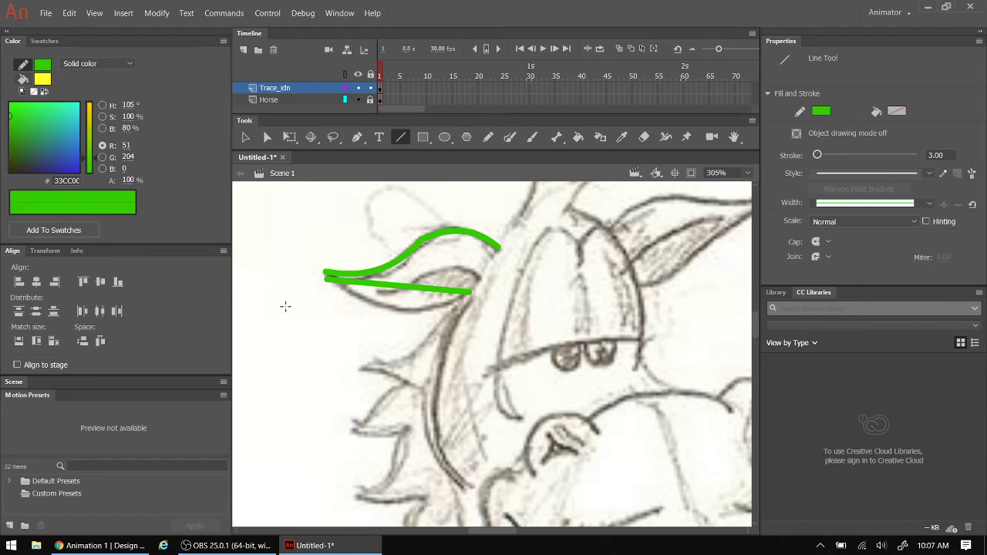
{"action": "left_click", "coordinate": [246, 138]}
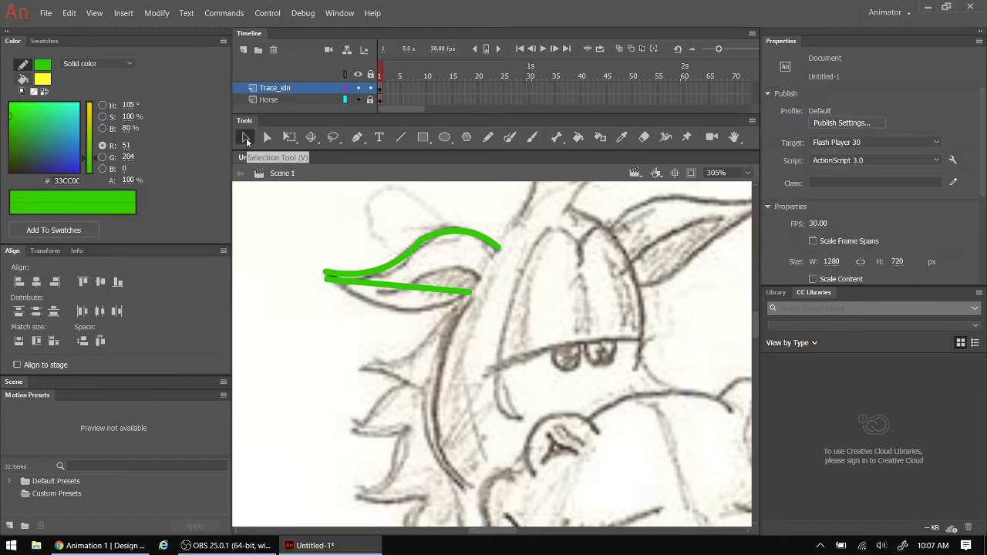
{"action": "left_click_drag", "start_coordinate": [412, 286], "coordinate": [416, 318]}
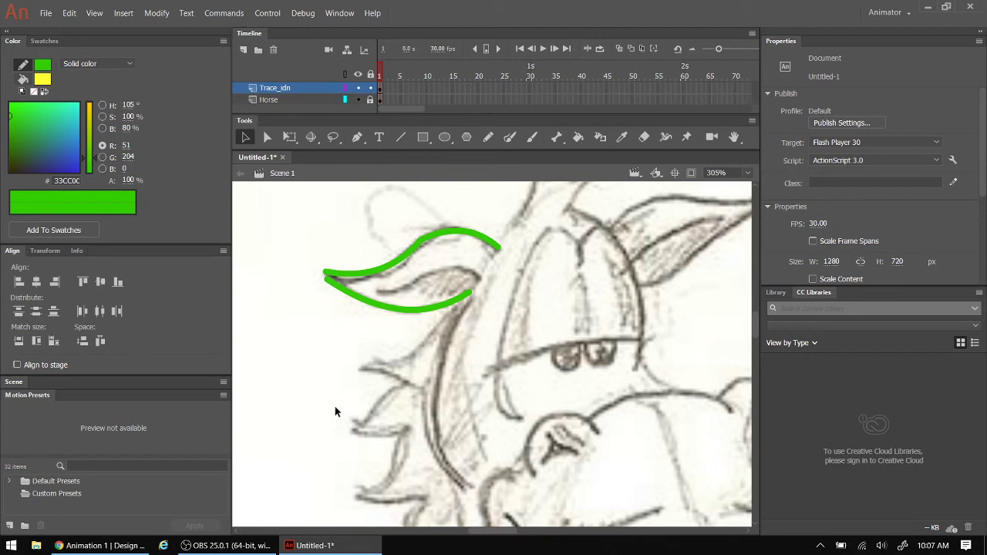
Draw a long line down from the ear tip and curve it as the mane.
{"action": "left_click", "coordinate": [400, 137]}
{"action": "mouse_move", "coordinate": [468, 292]}
{"action": "left_mouse_down"}
{"action": "mouse_move", "coordinate": [453, 462]}
{"action": "mouse_move", "coordinate": [460, 488]}
{"action": "left_mouse_up"}
{"action": "left_click", "coordinate": [244, 138]}
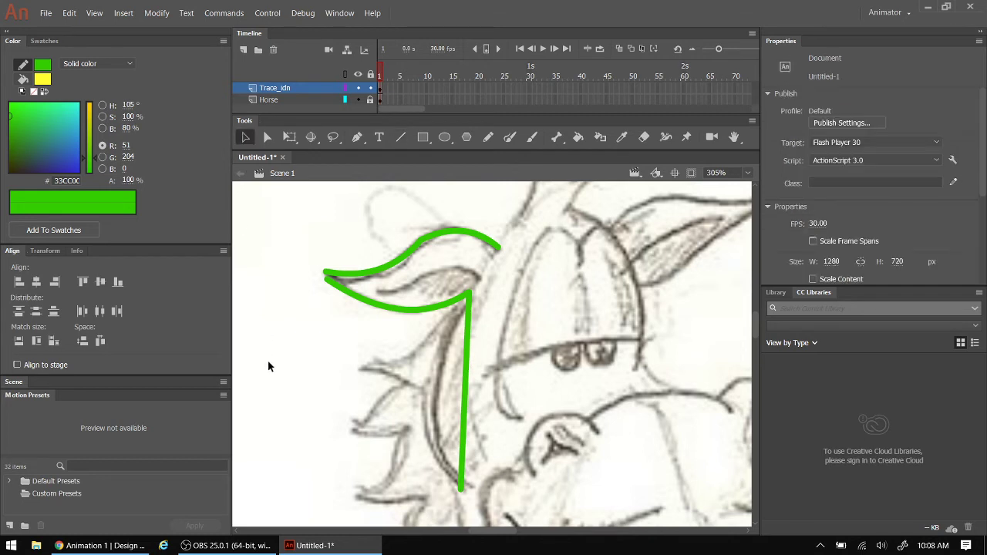
{"action": "left_click_drag", "start_coordinate": [468, 387], "coordinate": [433, 393]}
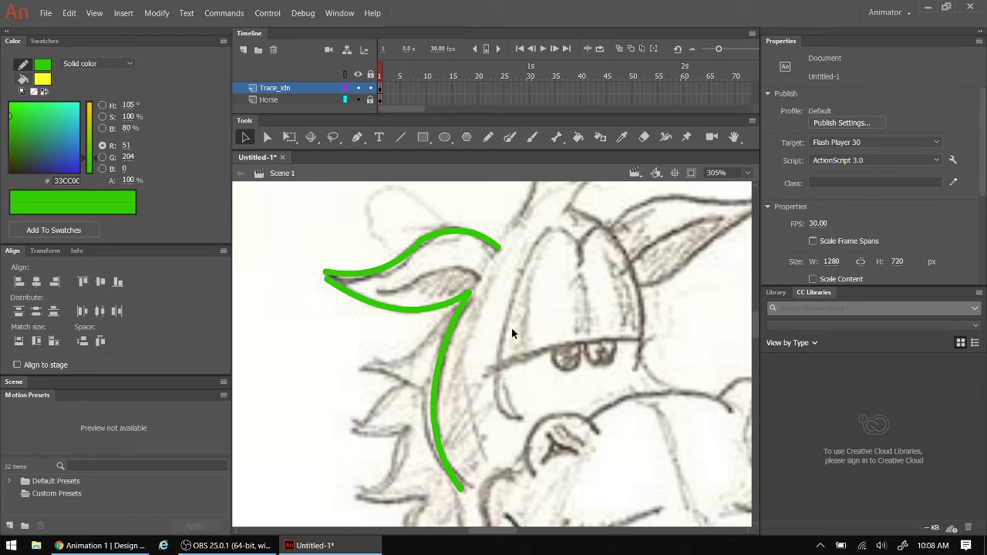
Draw and curve two lines forming a leftward spike off the mane curve.
{"action": "left_click", "coordinate": [401, 137]}
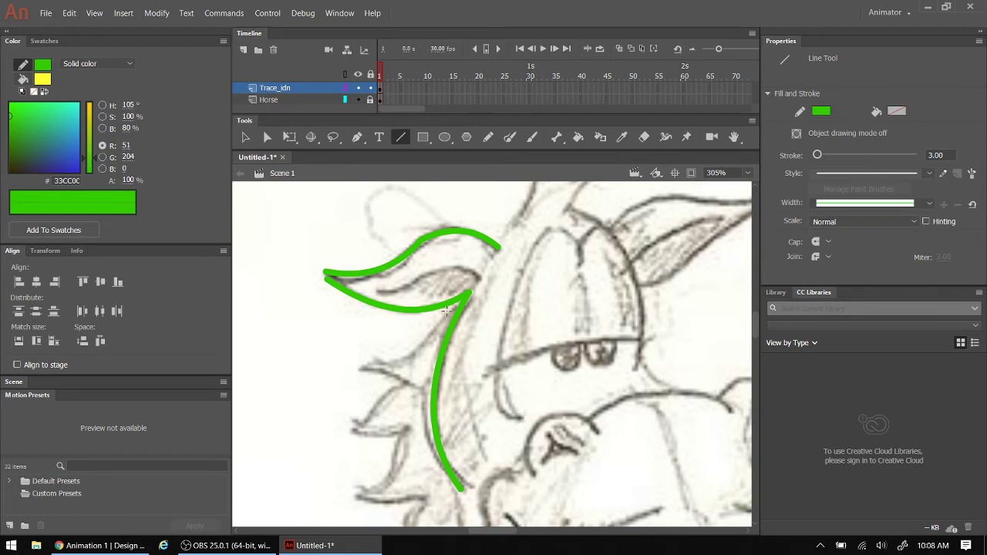
{"action": "left_click_drag", "start_coordinate": [453, 310], "coordinate": [371, 365]}
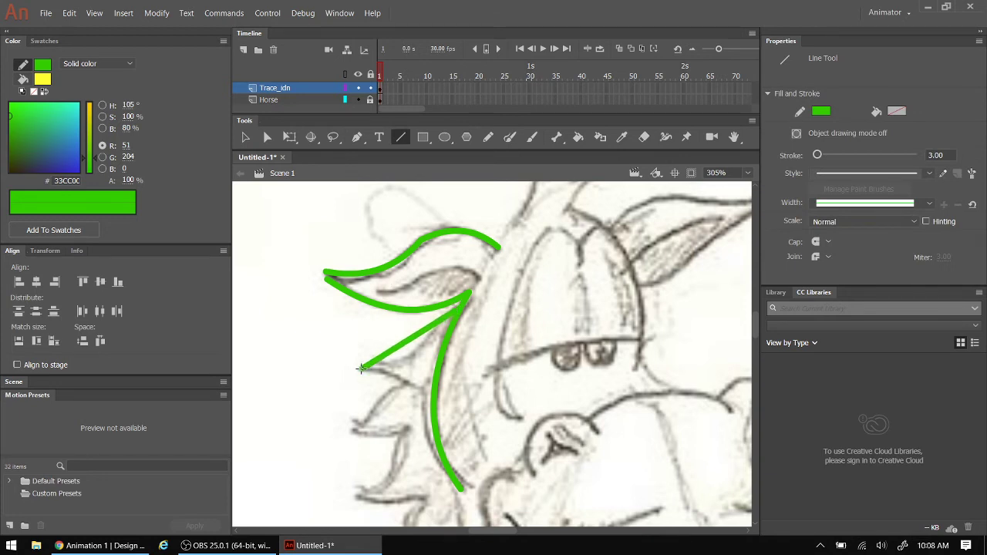
{"action": "left_click_drag", "start_coordinate": [361, 368], "coordinate": [361, 368]}
{"action": "left_click", "coordinate": [245, 137]}
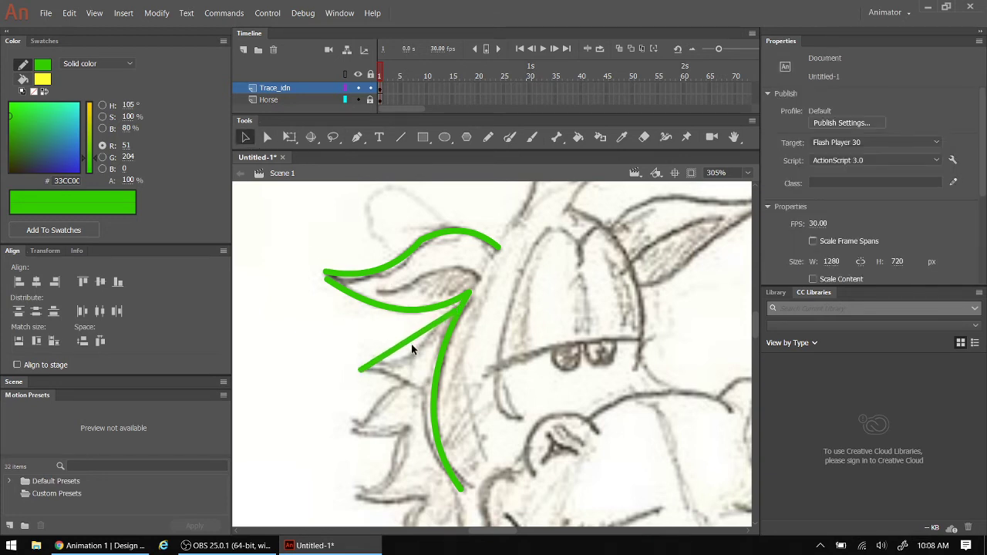
{"action": "left_click_drag", "start_coordinate": [412, 345], "coordinate": [414, 347]}
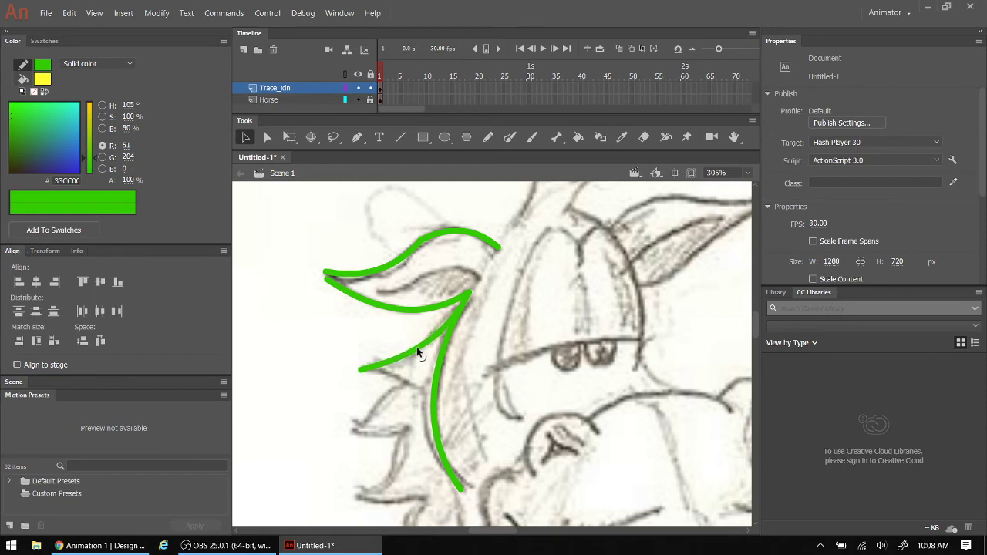
{"action": "left_click", "coordinate": [401, 137]}
{"action": "left_click_drag", "start_coordinate": [360, 369], "coordinate": [432, 394]}
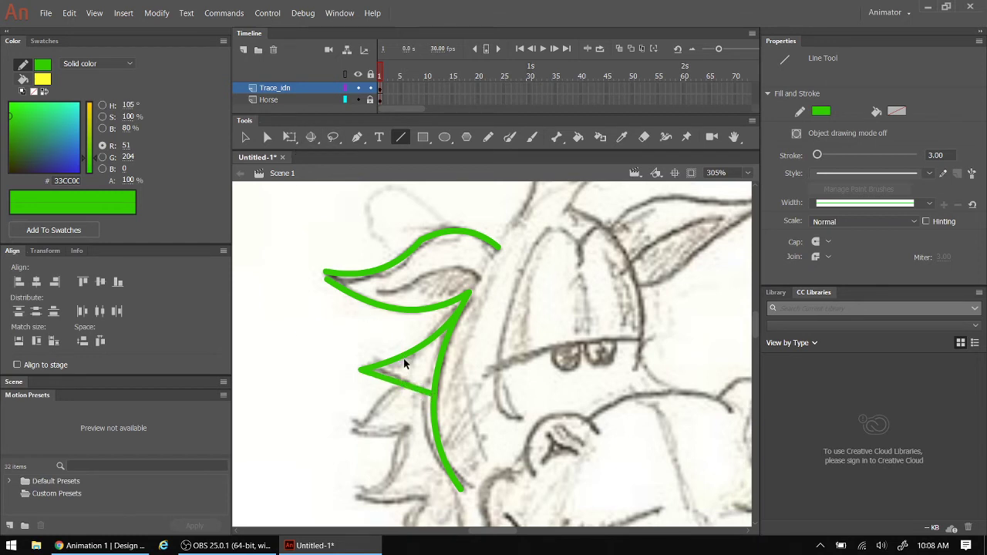
{"action": "key", "text": "ctrl+z"}
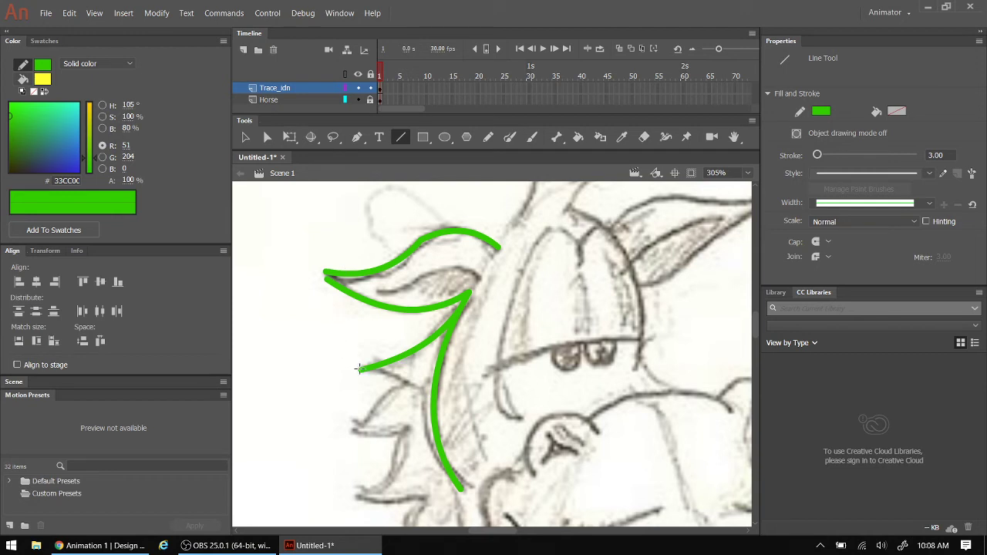
{"action": "left_click_drag", "start_coordinate": [360, 369], "coordinate": [423, 391]}
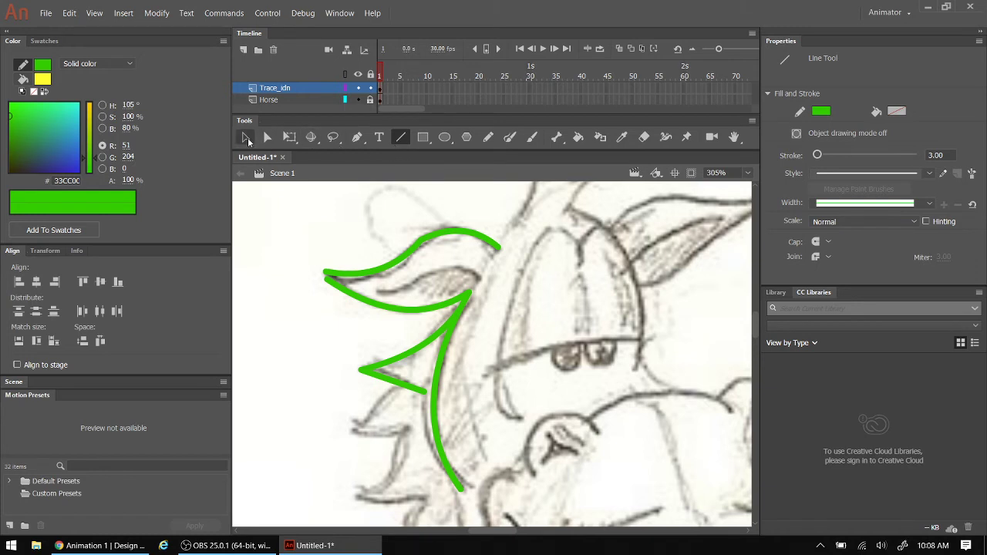
{"action": "left_click", "coordinate": [246, 138]}
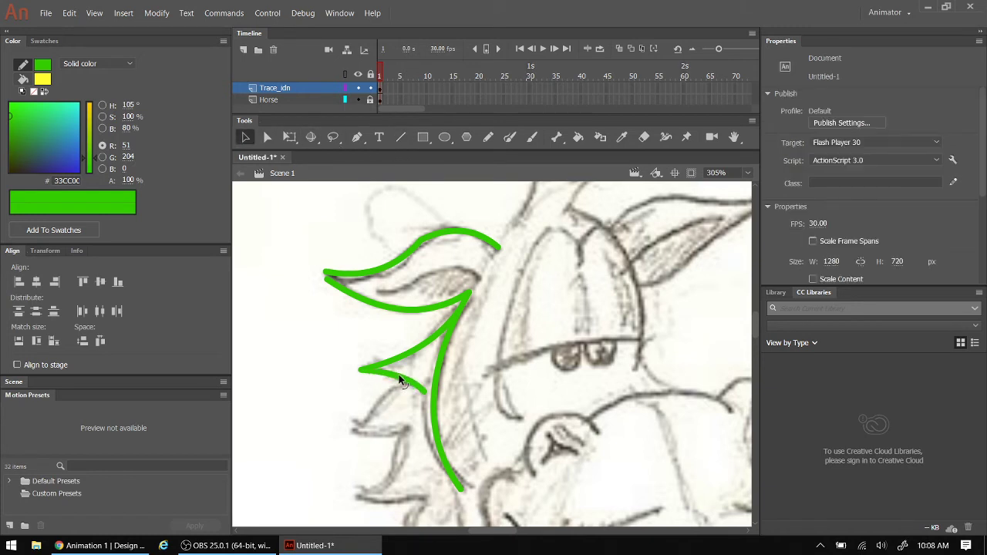
{"action": "left_click_drag", "start_coordinate": [400, 380], "coordinate": [397, 375]}
Set the Paint Bucket fill colour to light peach #FFE3B3 in the Color Picker.
{"action": "left_click", "coordinate": [579, 138]}
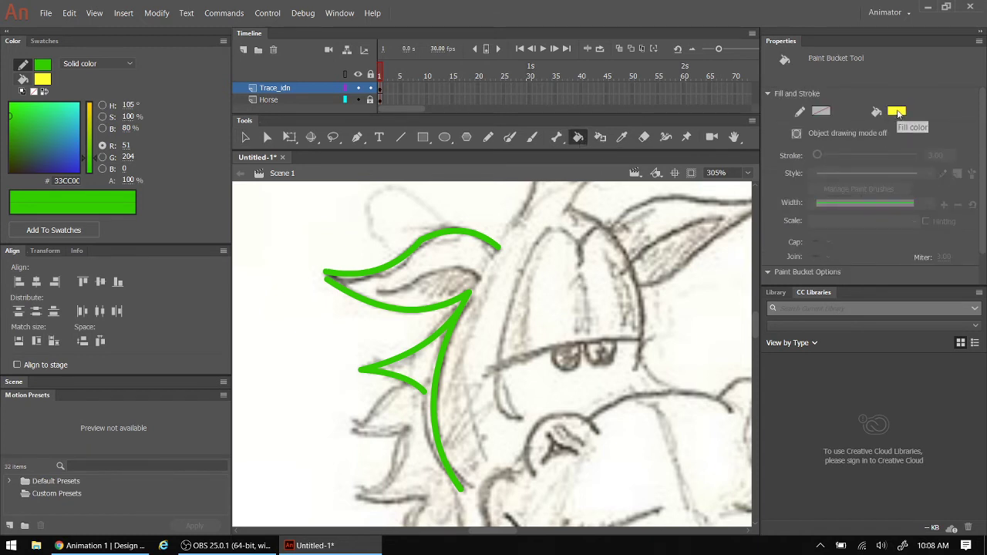
{"action": "left_click", "coordinate": [897, 112]}
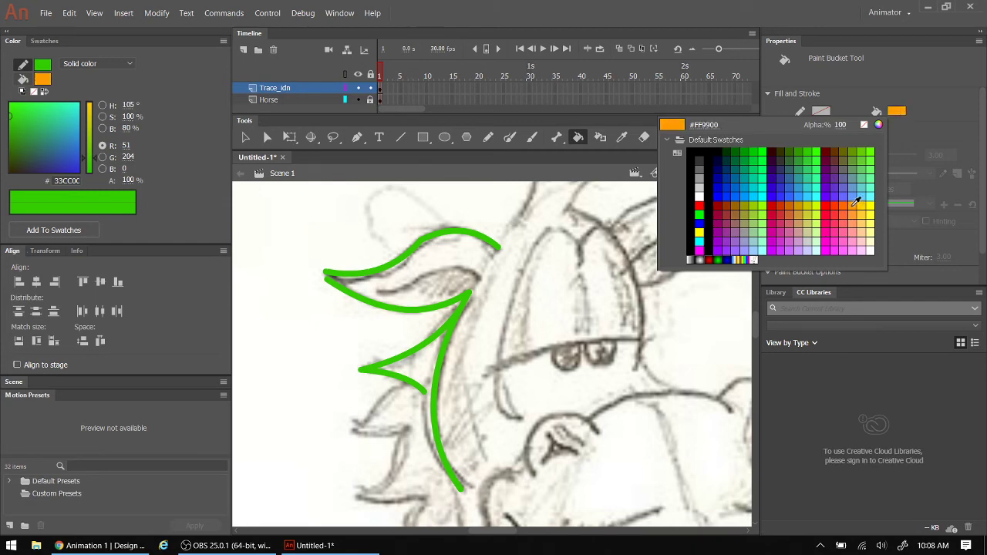
{"action": "left_click", "coordinate": [879, 126]}
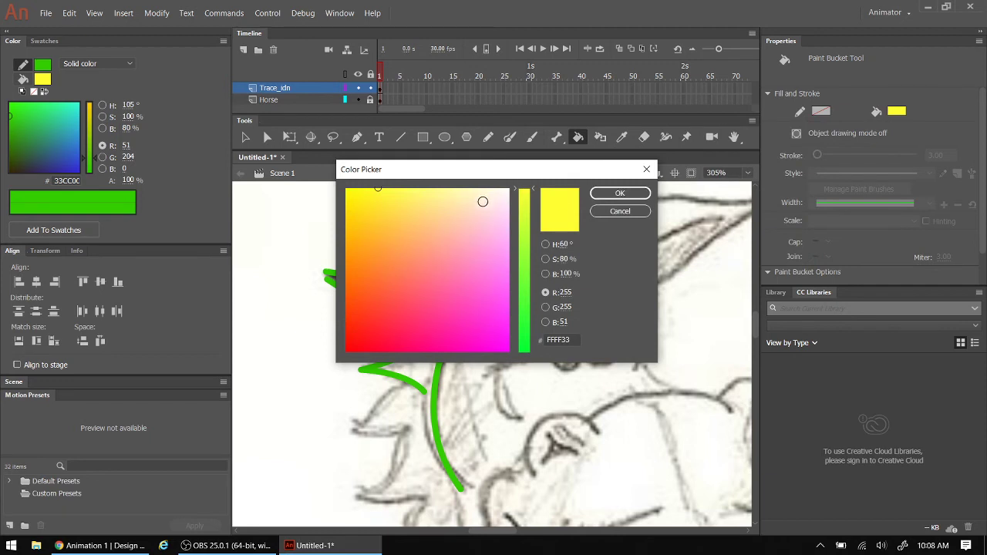
{"action": "left_click_drag", "start_coordinate": [471, 205], "coordinate": [460, 206]}
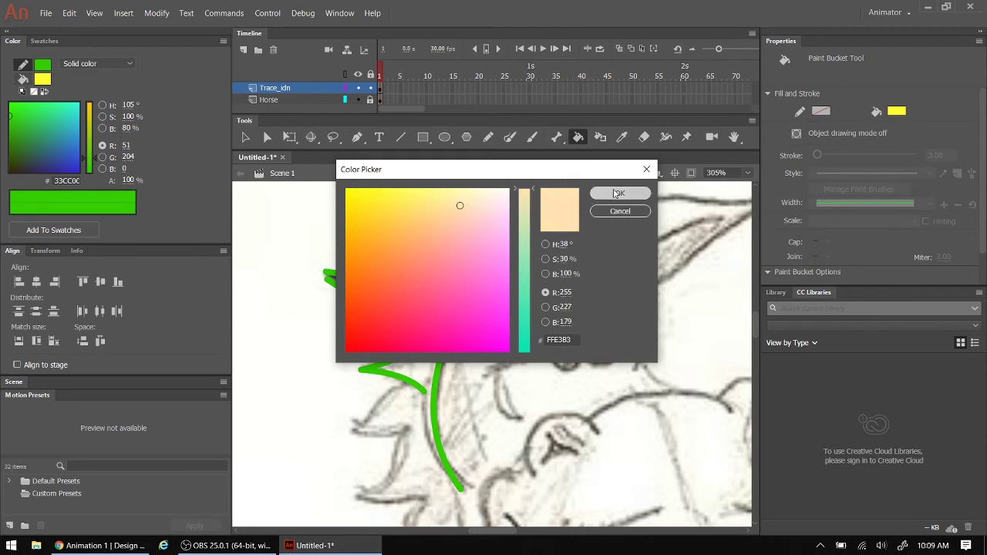
{"action": "left_click", "coordinate": [619, 194]}
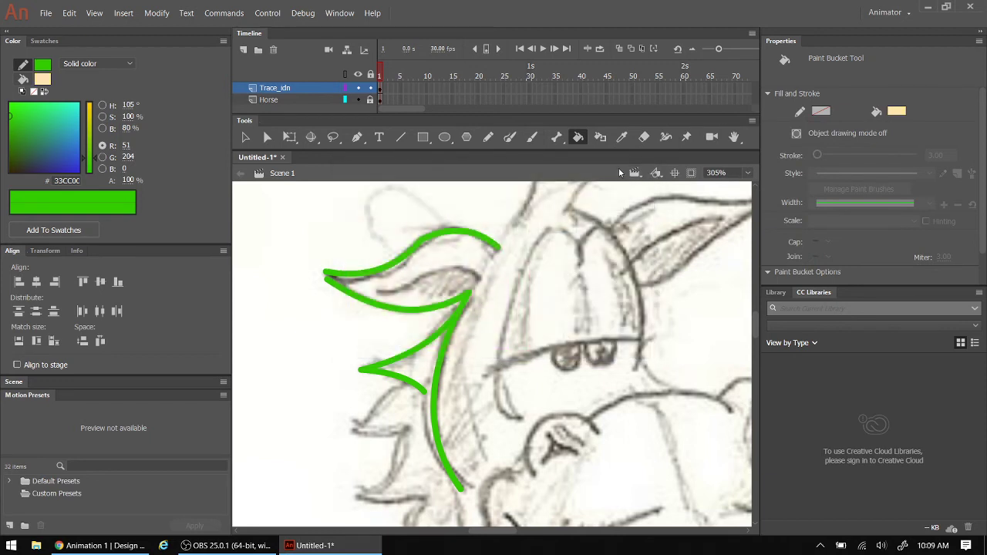
Fill the spike triangle with peach.
{"action": "left_click", "coordinate": [245, 138]}
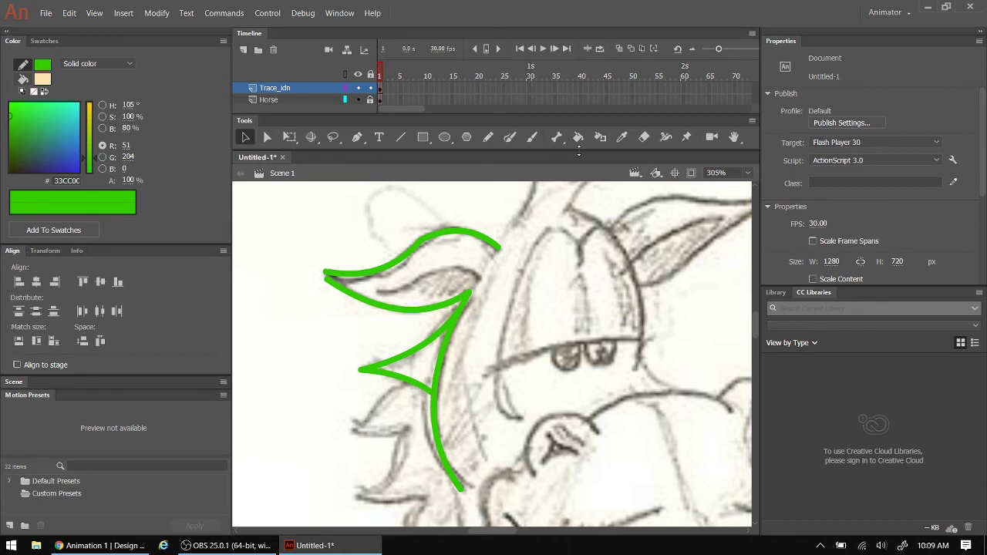
{"action": "left_click", "coordinate": [578, 137]}
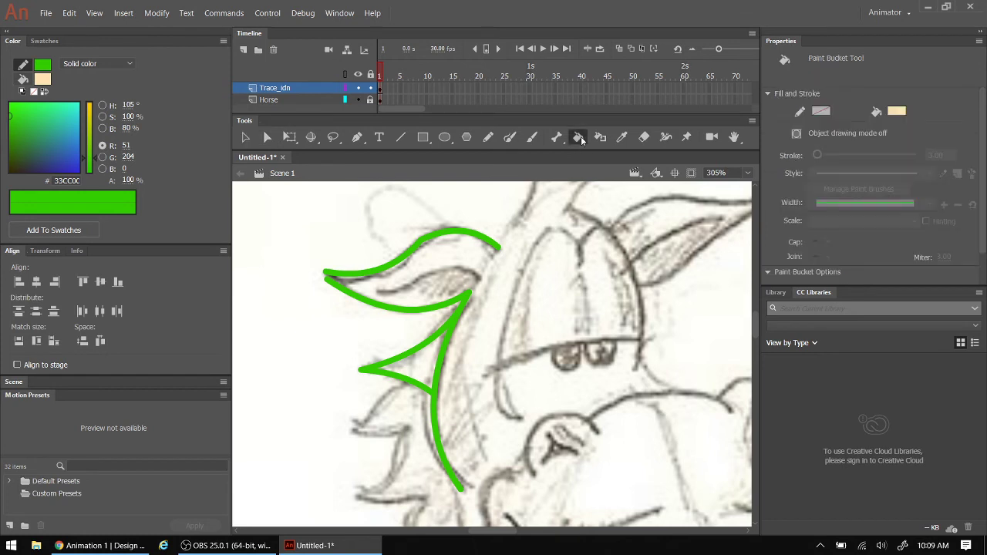
{"action": "left_click", "coordinate": [419, 369]}
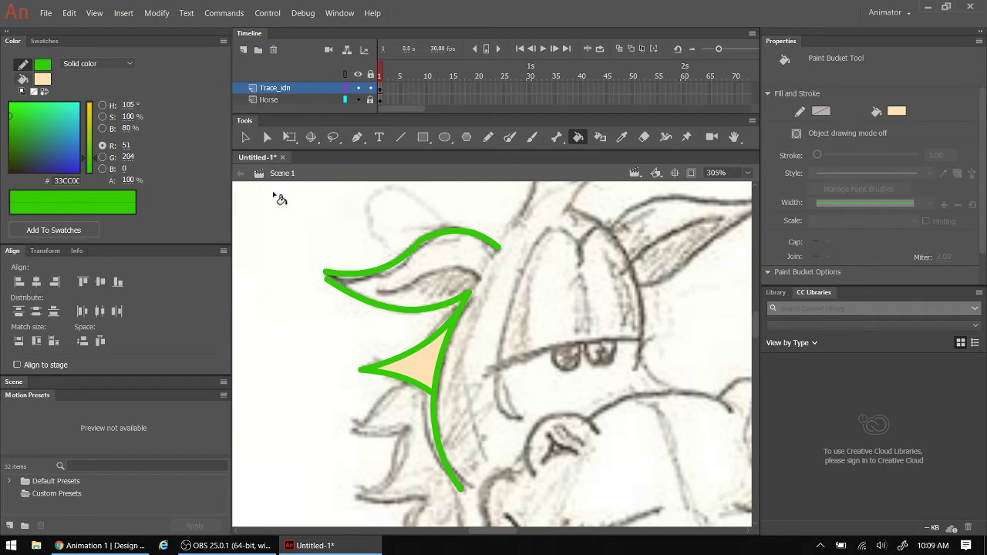
Close the upper ear shape with a green stroke, then try filling it and undo.
{"action": "left_click", "coordinate": [400, 138]}
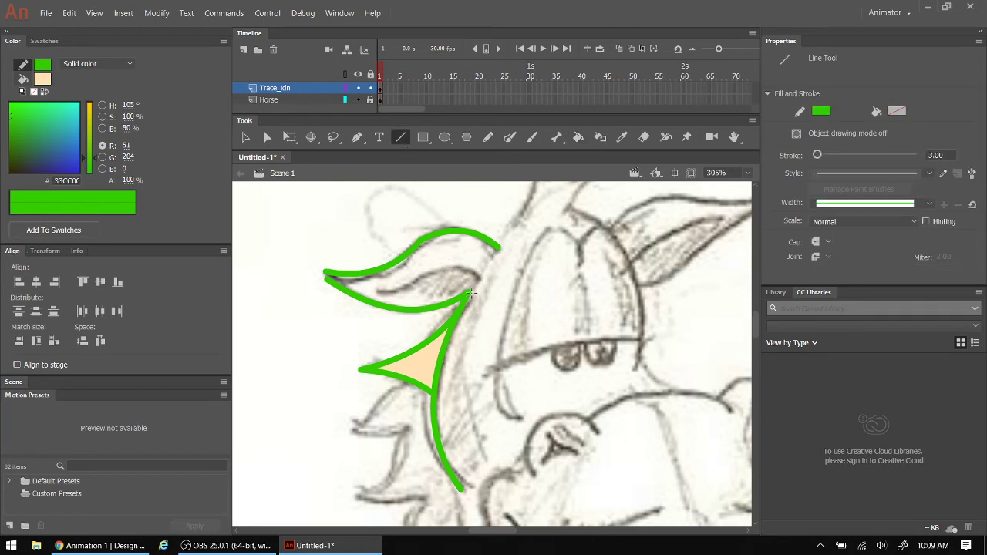
{"action": "left_click_drag", "start_coordinate": [495, 250], "coordinate": [471, 291]}
{"action": "left_click", "coordinate": [578, 137]}
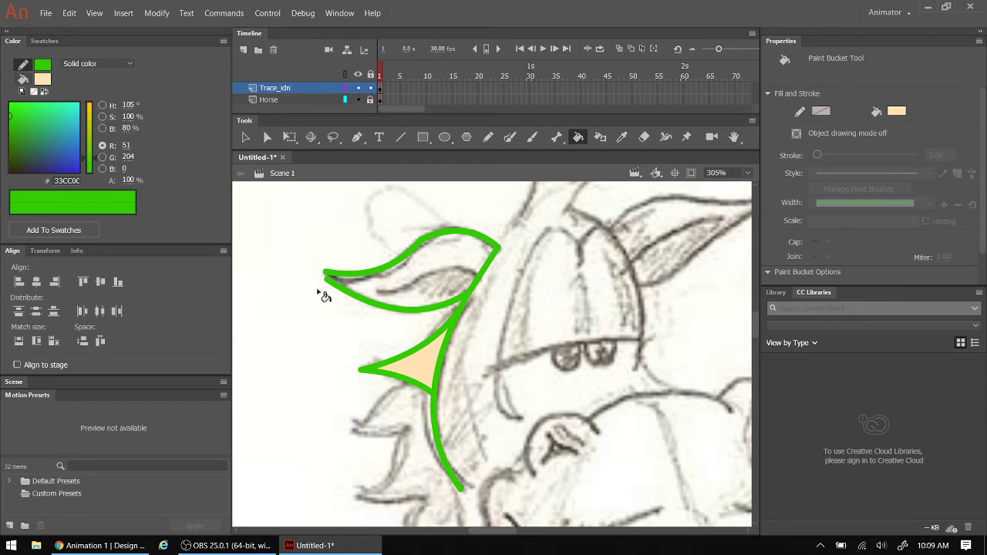
{"action": "left_click", "coordinate": [246, 139]}
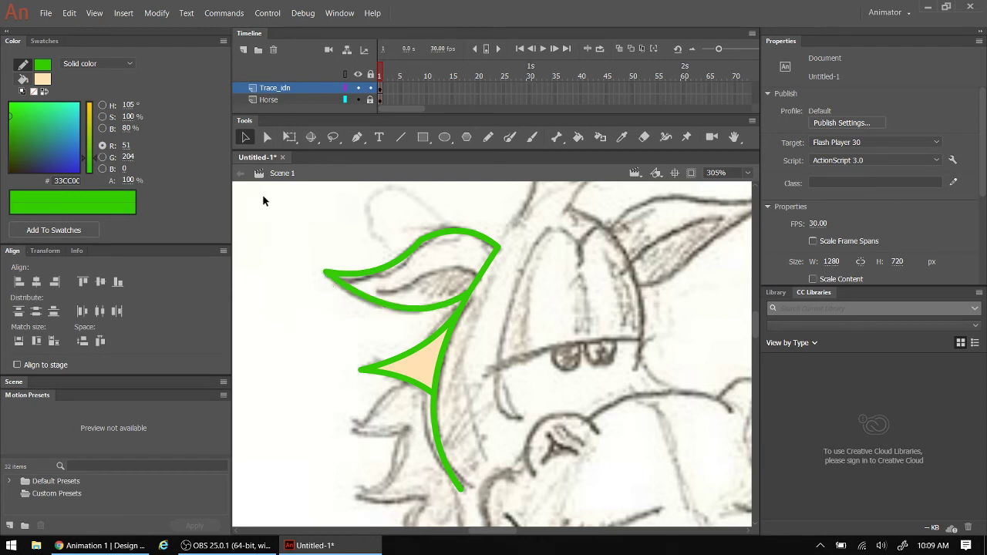
{"action": "left_click", "coordinate": [577, 137]}
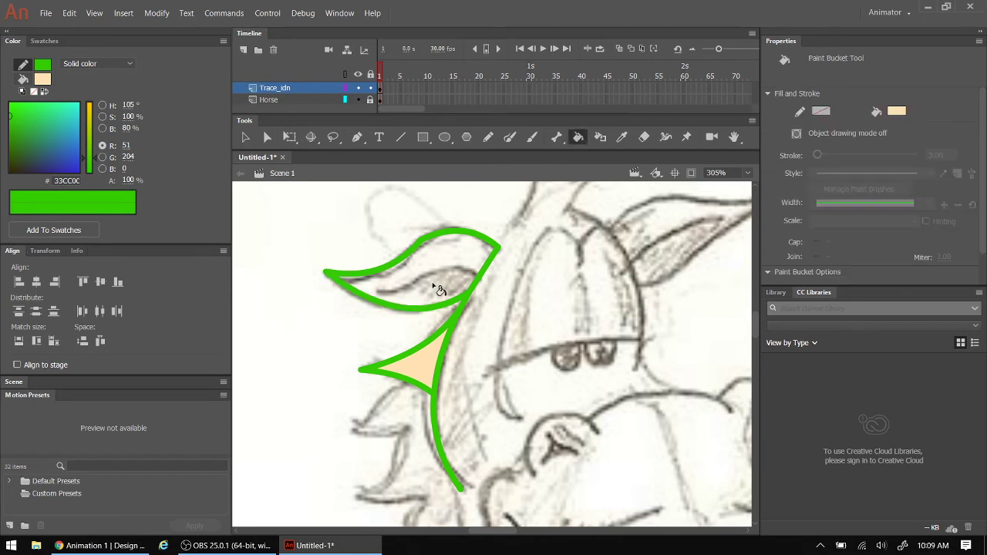
{"action": "left_click", "coordinate": [442, 260]}
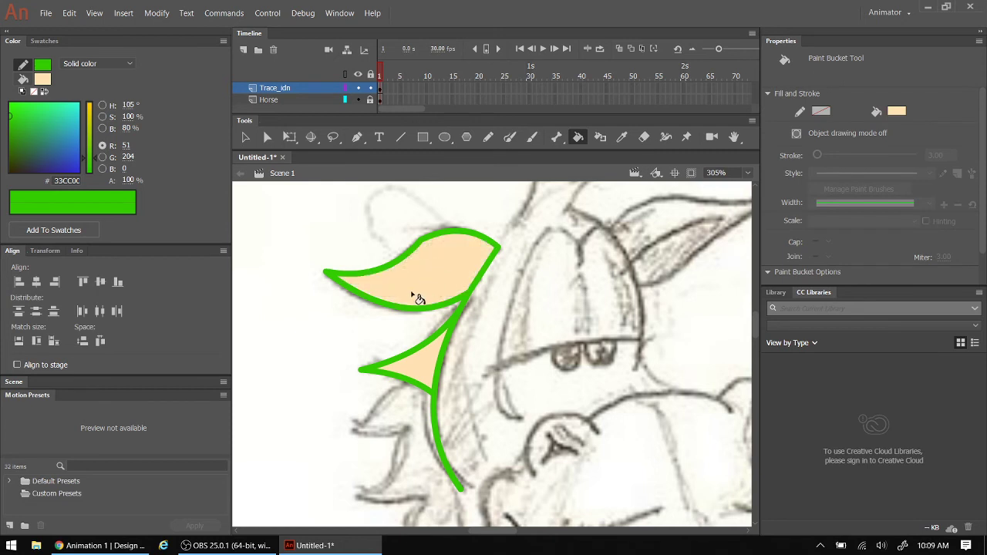
{"action": "key", "text": "ctrl+z"}
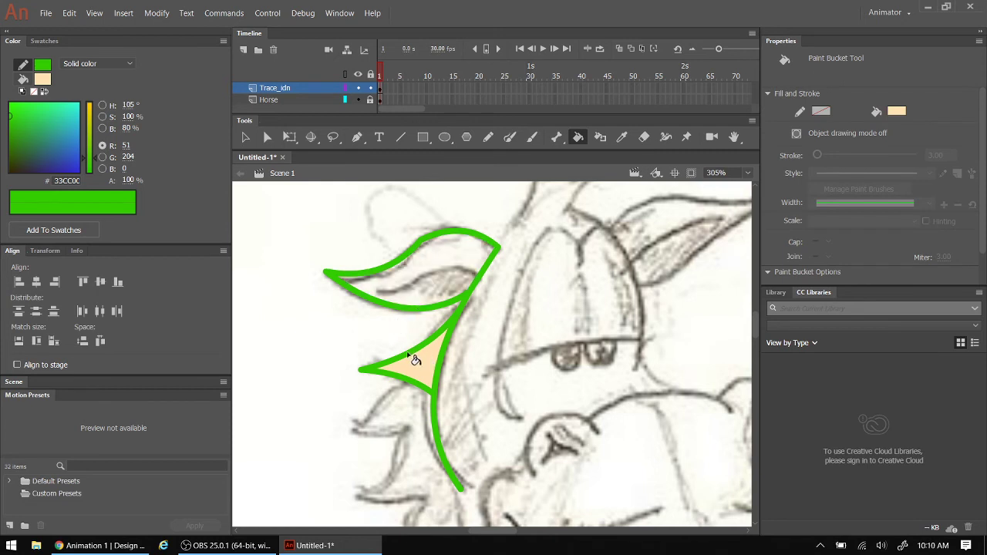
Undo a corner nudge, then enlarge the Tools panel to reveal the Paint Bucket options.
{"action": "left_click", "coordinate": [252, 142]}
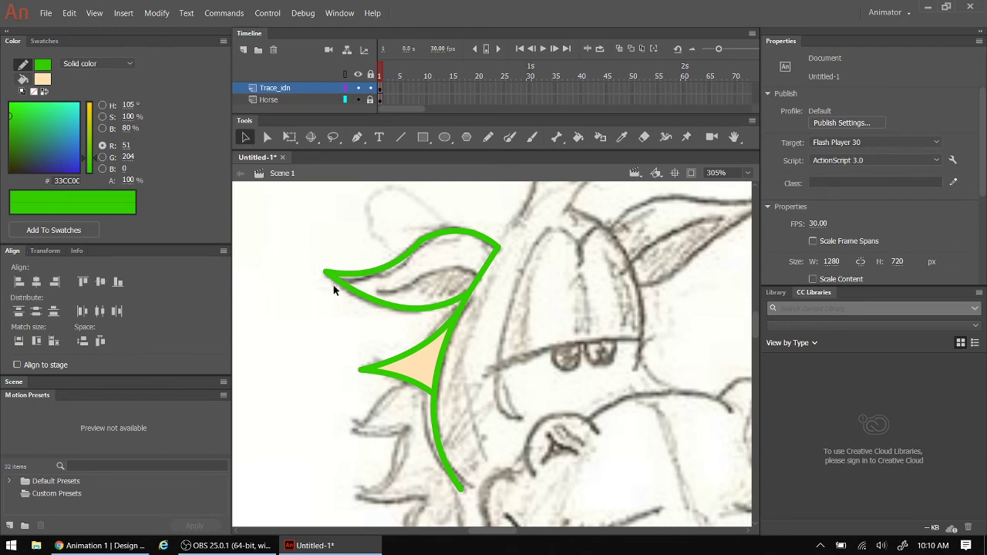
{"action": "left_click_drag", "start_coordinate": [327, 279], "coordinate": [333, 285]}
{"action": "key", "text": "ctrl+z"}
{"action": "left_click", "coordinate": [577, 139]}
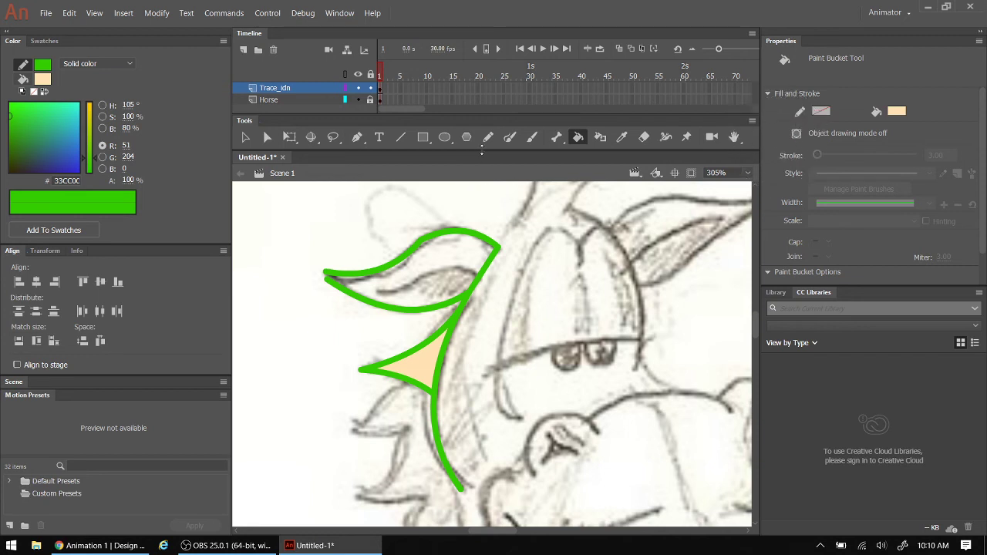
{"action": "left_click_drag", "start_coordinate": [481, 152], "coordinate": [483, 223]}
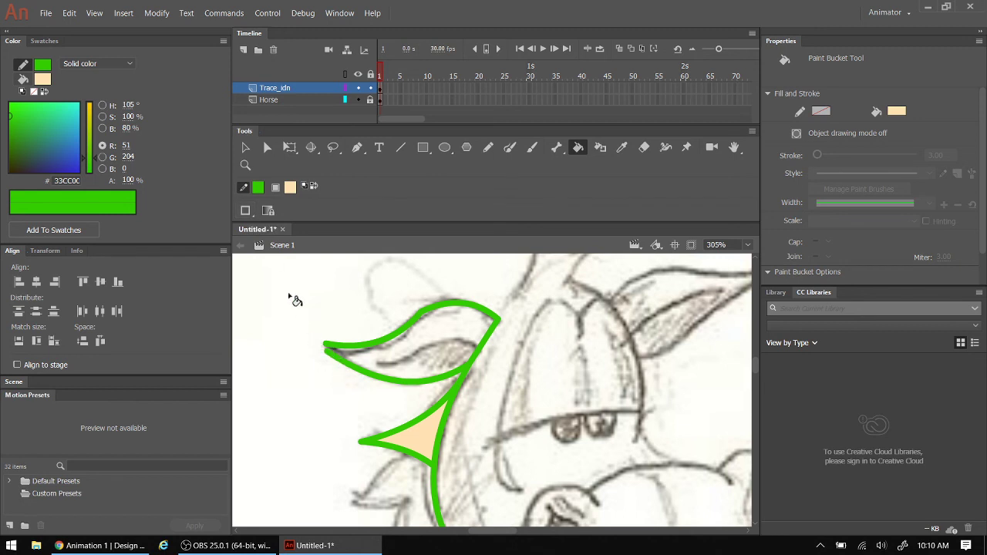
Set Gap Size to Close Medium Gaps and fill the upper leaf outline with peach.
{"action": "left_click", "coordinate": [246, 211]}
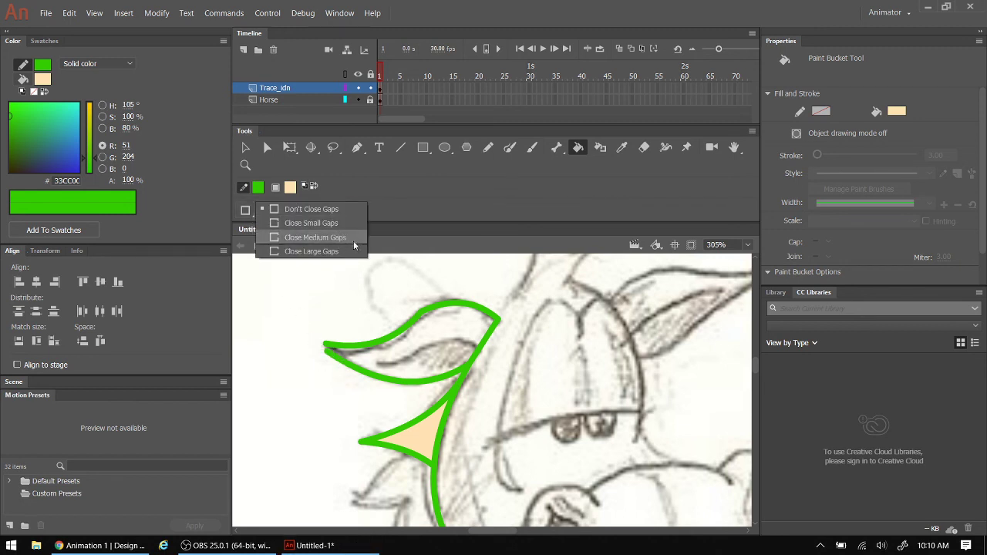
{"action": "left_click", "coordinate": [295, 223]}
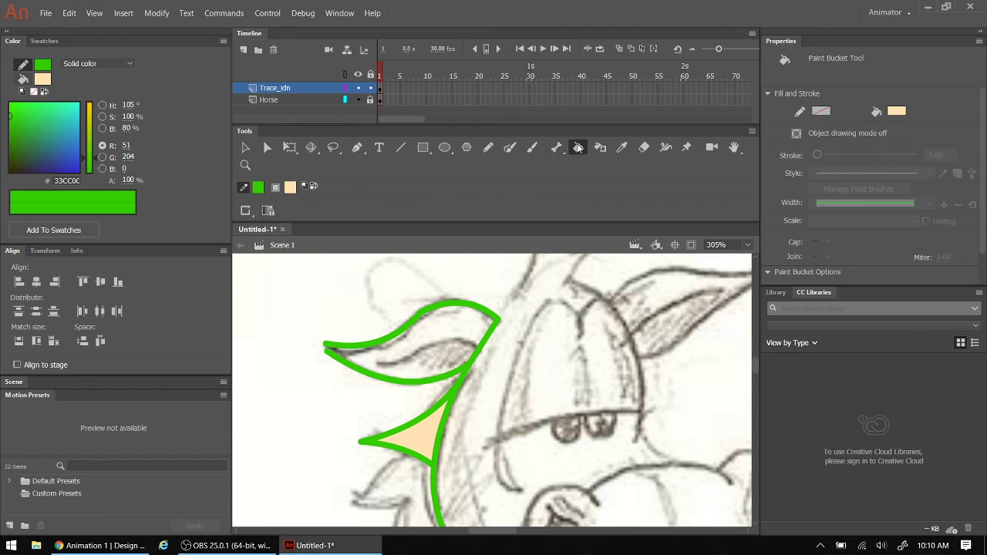
{"action": "left_click", "coordinate": [246, 211]}
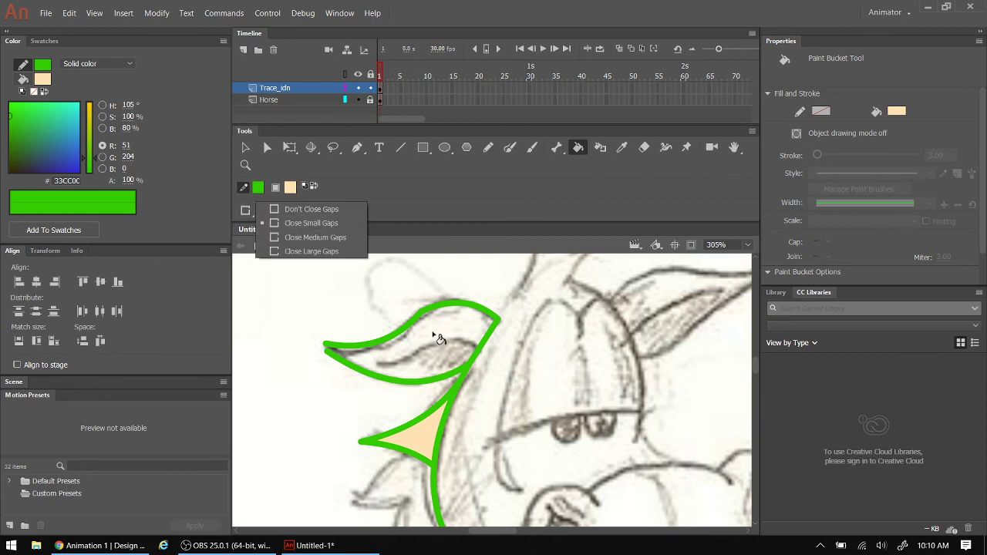
{"action": "left_click", "coordinate": [439, 338]}
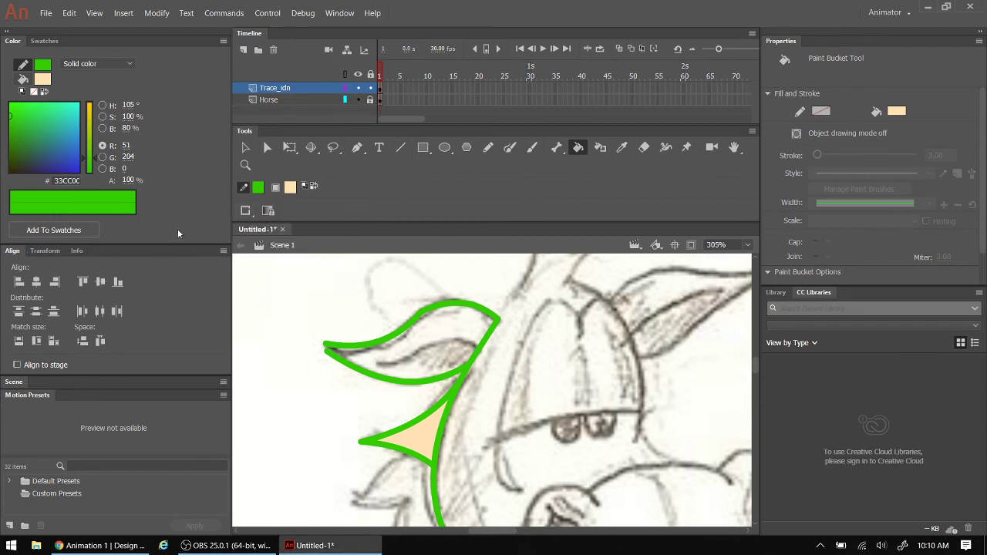
{"action": "left_click", "coordinate": [246, 211]}
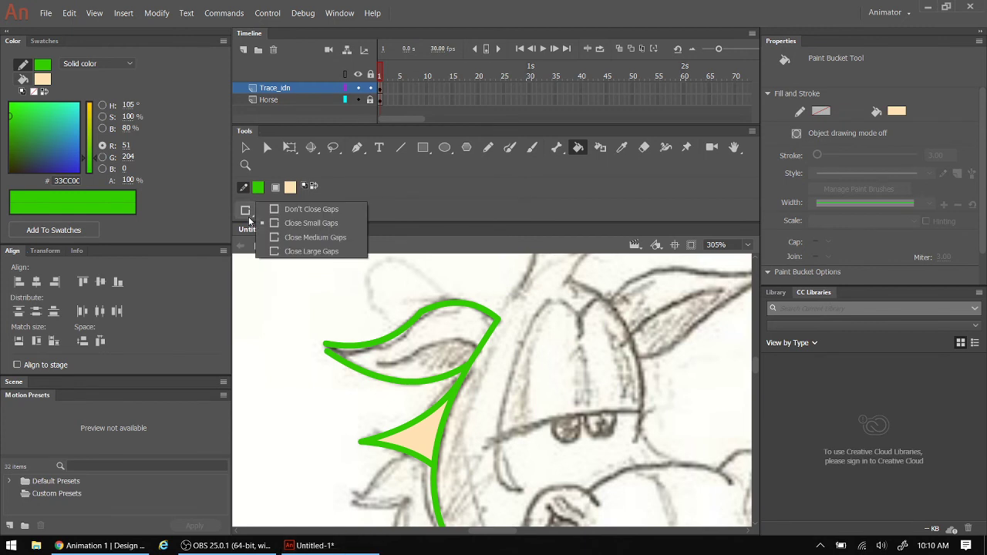
{"action": "left_click", "coordinate": [282, 237]}
{"action": "left_click", "coordinate": [433, 336]}
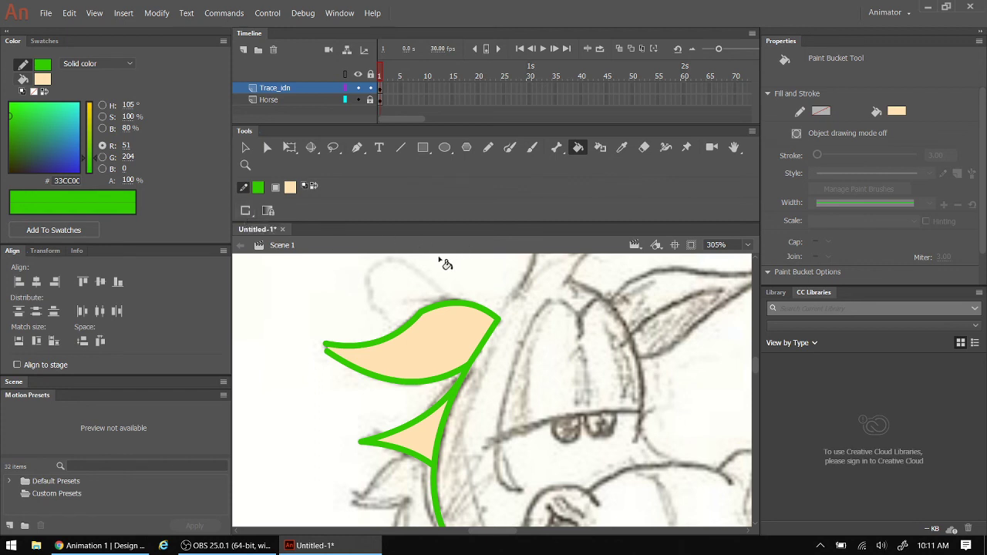
Zoom out to view the whole horse and add Layer_3 above Trace_idn.
{"action": "scroll", "coordinate": [489, 361], "scroll_direction": "down", "scroll_amount": 3}
{"action": "scroll", "coordinate": [492, 372], "scroll_direction": "down", "scroll_amount": 2}
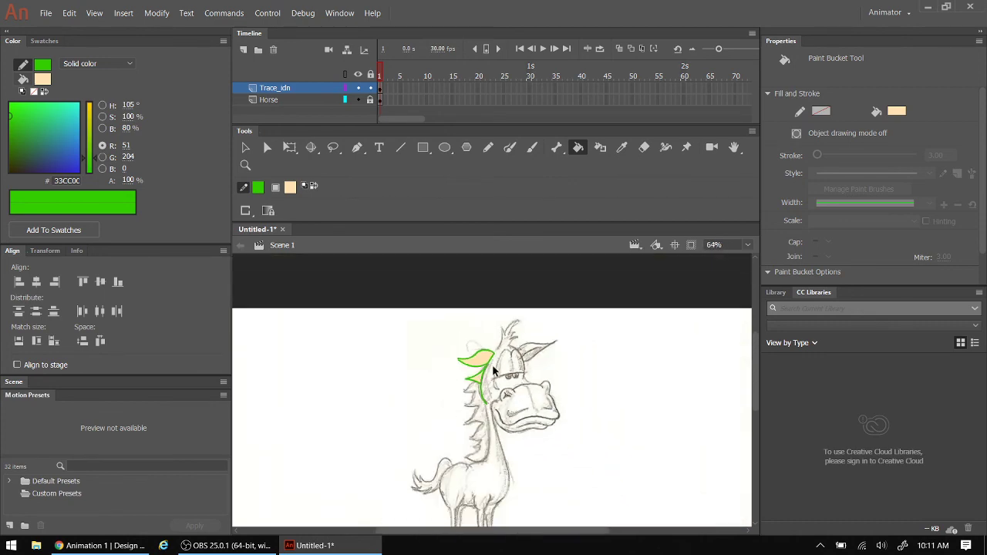
{"action": "scroll", "coordinate": [511, 379], "scroll_direction": "down", "scroll_amount": 2}
{"action": "scroll", "coordinate": [511, 378], "scroll_direction": "up", "scroll_amount": 2}
{"action": "scroll", "coordinate": [513, 379], "scroll_direction": "up", "scroll_amount": 1}
{"action": "scroll", "coordinate": [513, 380], "scroll_direction": "down", "scroll_amount": 1}
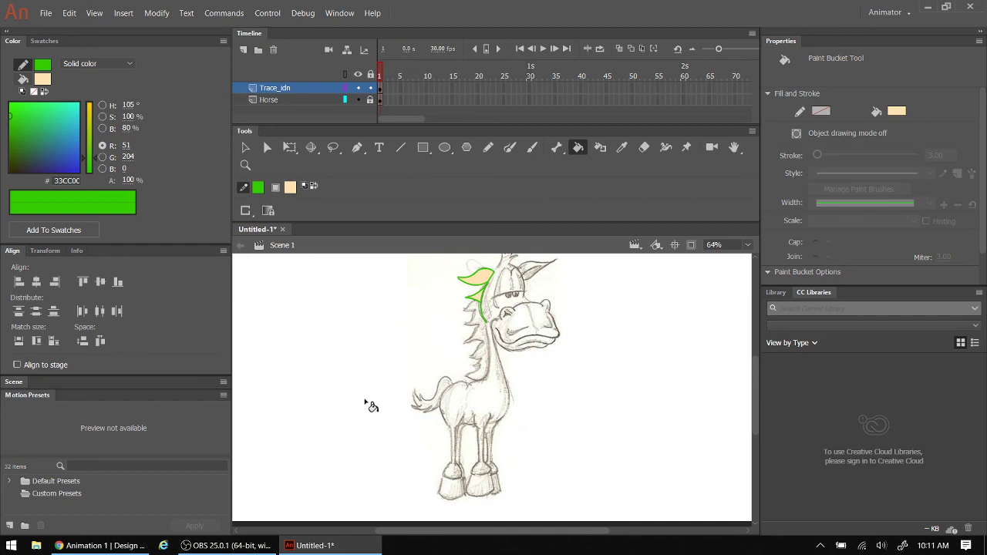
{"action": "left_click", "coordinate": [244, 51]}
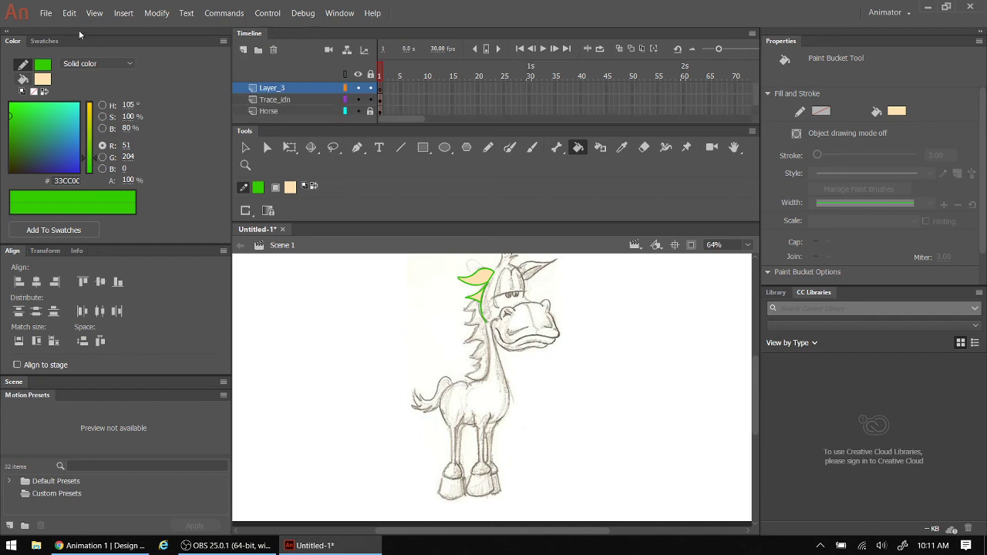
Create a new 1280 x 720 HD document.
{"action": "left_click", "coordinate": [45, 13]}
{"action": "left_click", "coordinate": [49, 28]}
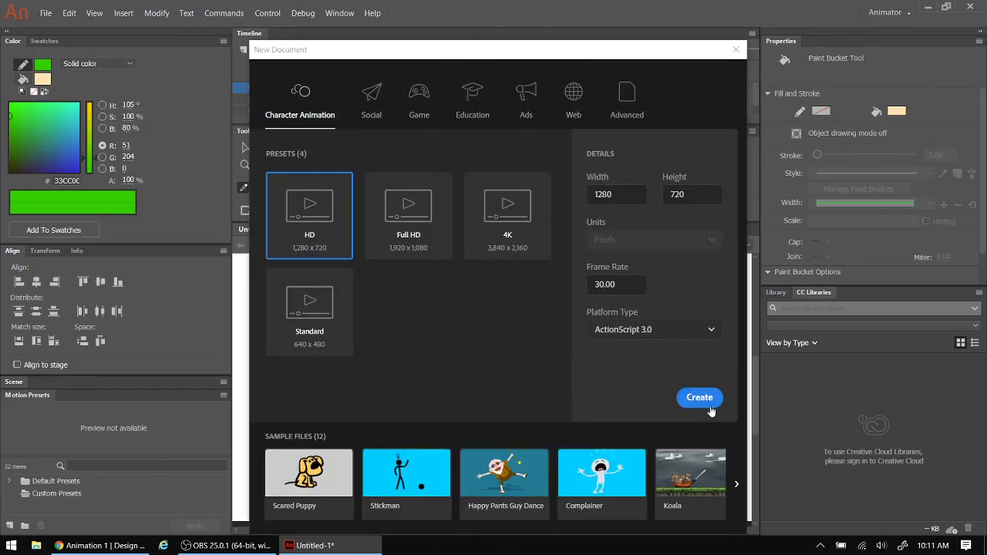
{"action": "left_click", "coordinate": [709, 406]}
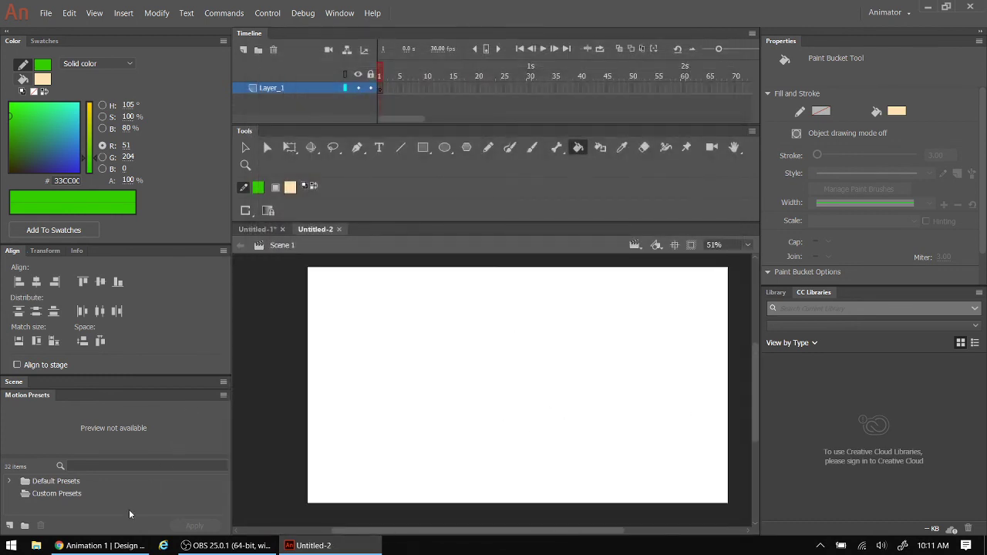
Copy the car photo from the tutorial page in Chrome and return to Animate.
{"action": "left_click", "coordinate": [100, 546]}
{"action": "scroll", "coordinate": [501, 201], "scroll_direction": "up", "scroll_amount": 3}
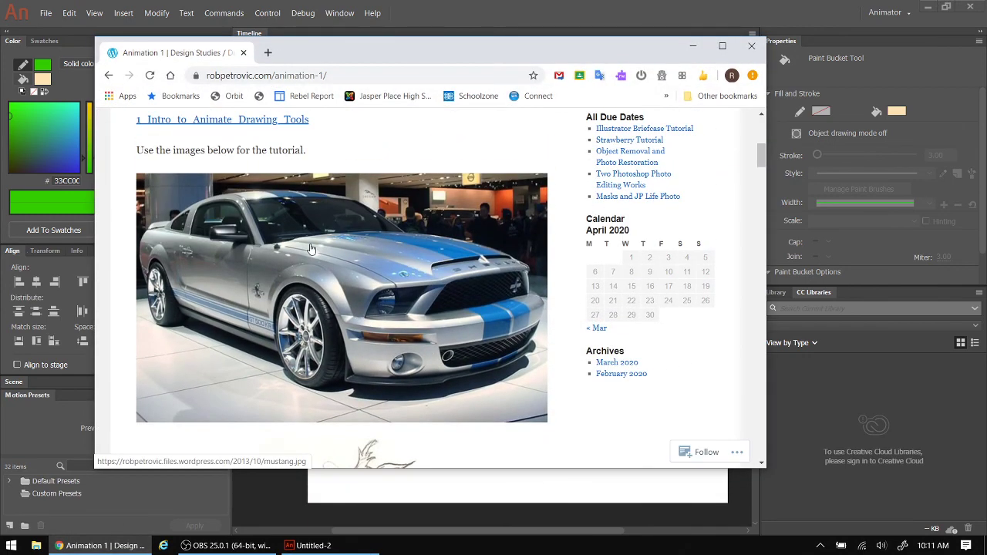
{"action": "right_click", "coordinate": [312, 247]}
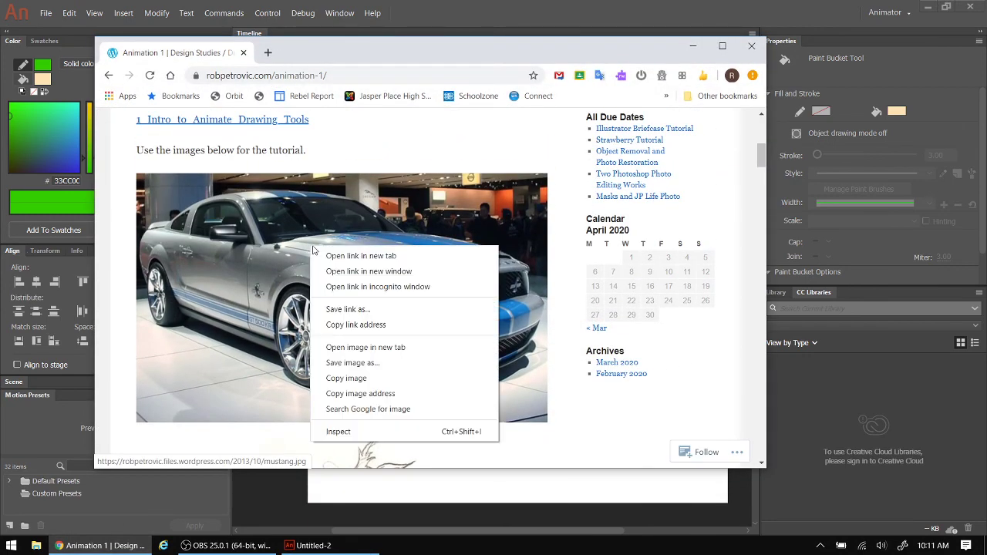
{"action": "left_click", "coordinate": [359, 378]}
{"action": "left_click", "coordinate": [539, 486]}
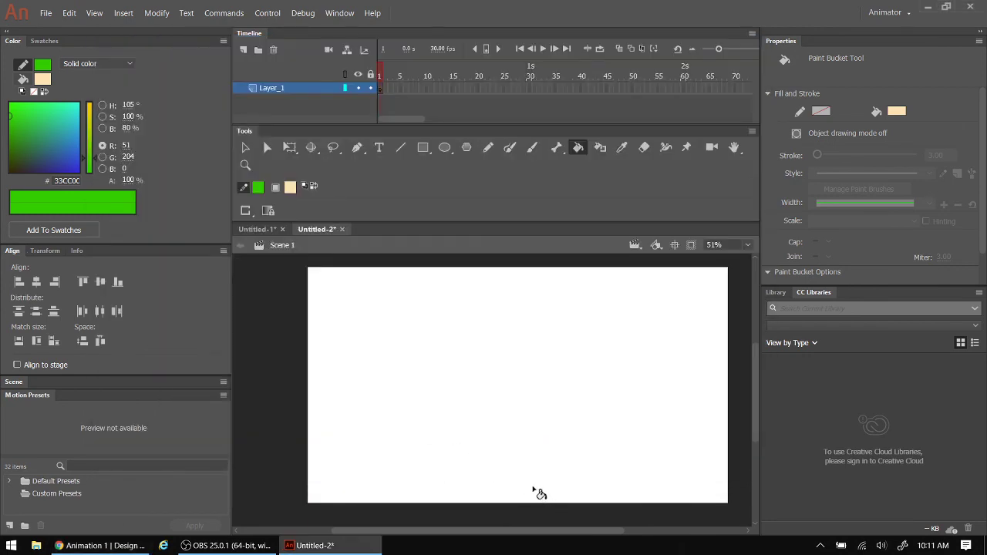
Paste the car photo in the centre of Untitled-2 and scale it up to 1103.25 x 669.
{"action": "left_click", "coordinate": [70, 13]}
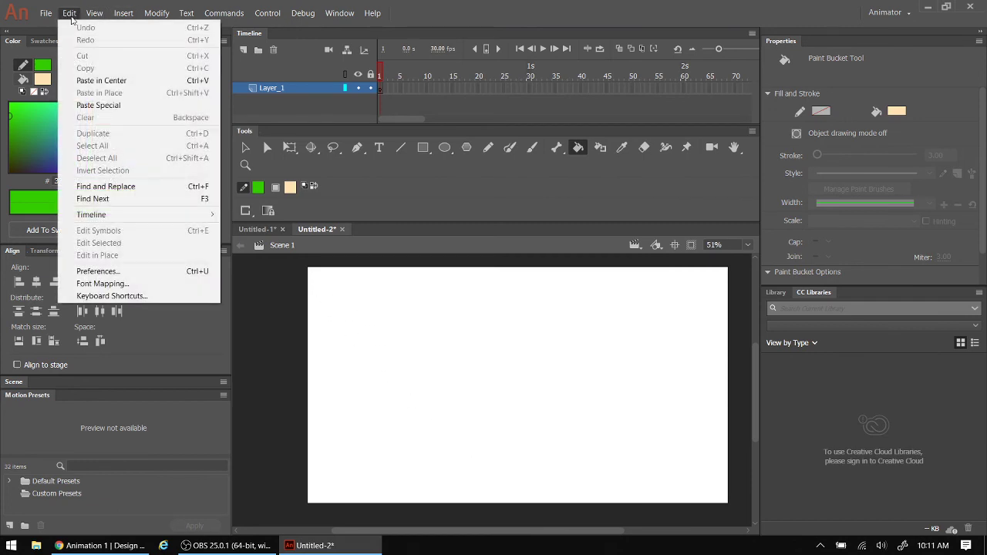
{"action": "left_click", "coordinate": [136, 89]}
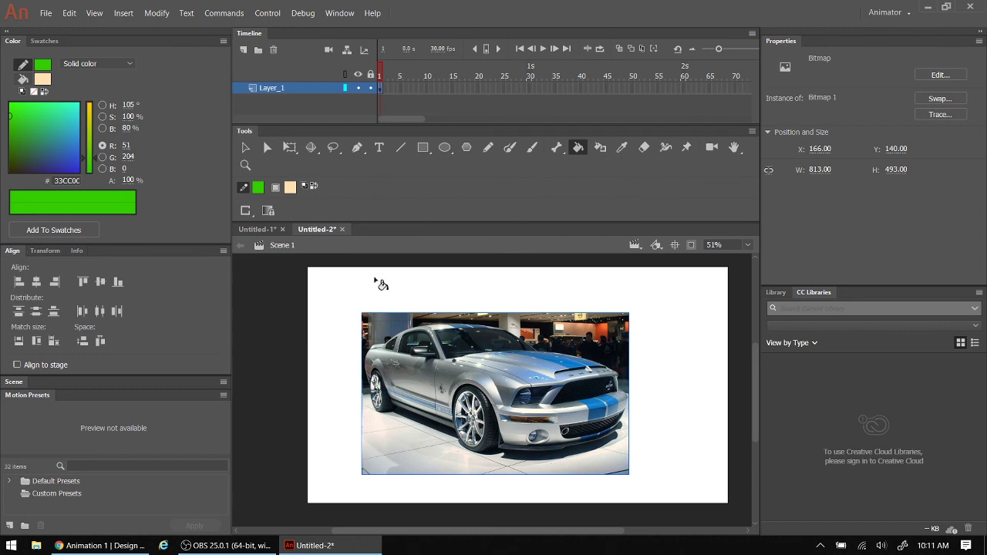
{"action": "left_click", "coordinate": [289, 147]}
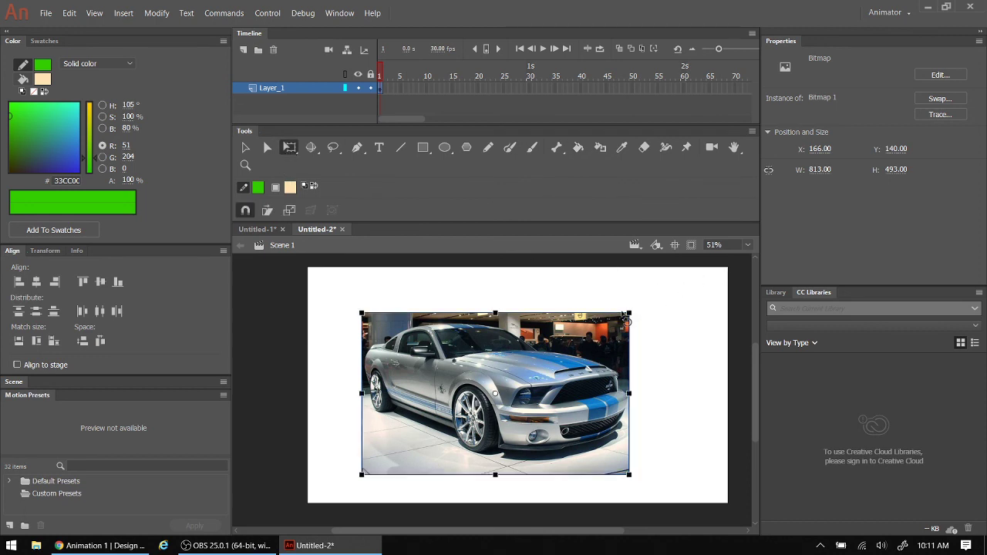
{"action": "left_click_drag", "start_coordinate": [629, 314], "coordinate": [677, 284]}
{"action": "left_click_drag", "start_coordinate": [522, 365], "coordinate": [540, 356]}
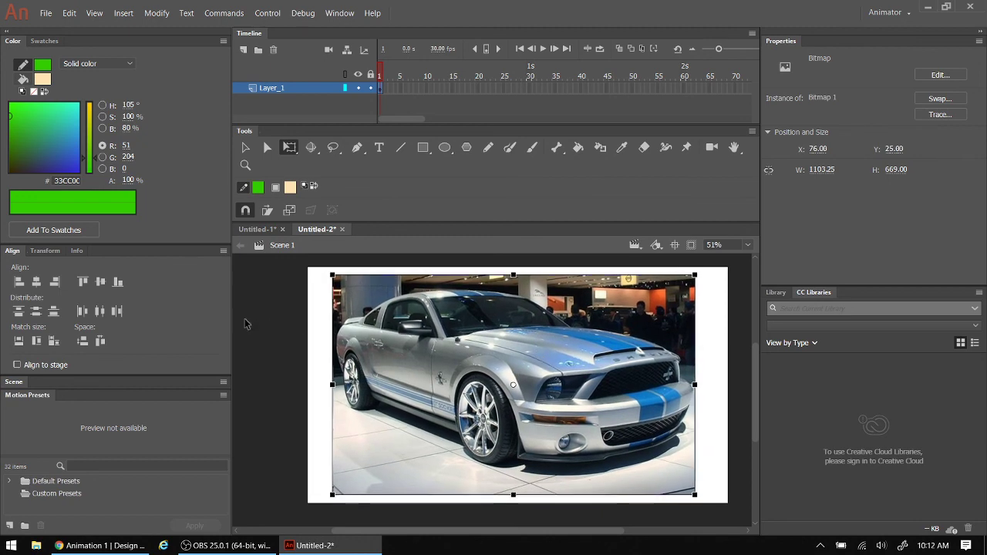
{"action": "left_click", "coordinate": [161, 14]}
{"action": "mouse_move", "coordinate": [195, 90]}
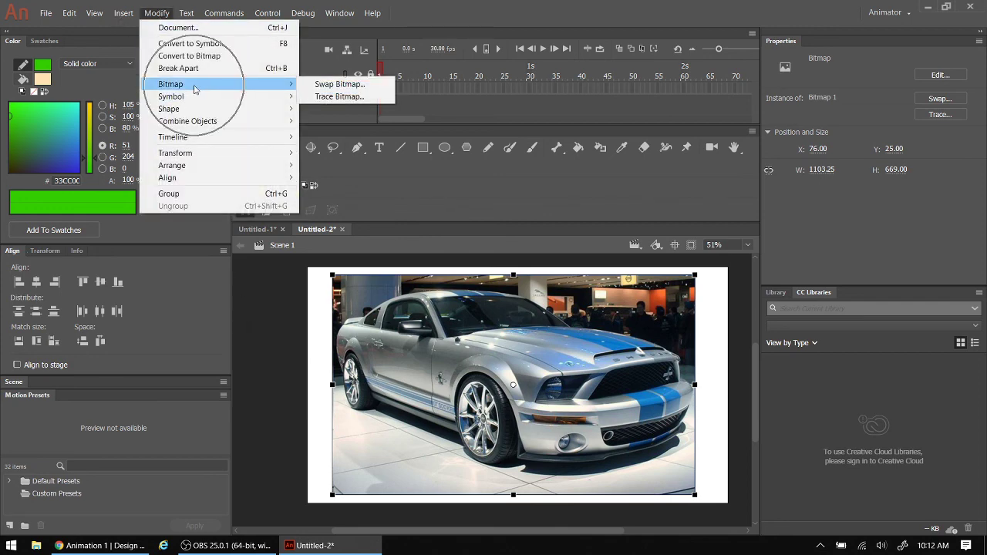
Trace the car bitmap with colour threshold 100 and minimum area 8 pixels, then deselect it.
{"action": "left_click", "coordinate": [351, 97]}
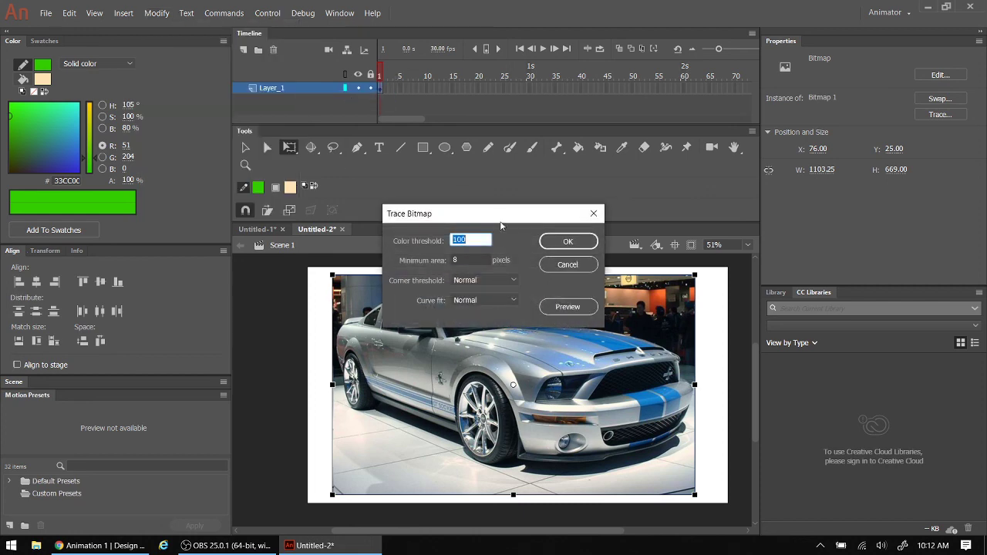
{"action": "left_click_drag", "start_coordinate": [502, 223], "coordinate": [461, 140]}
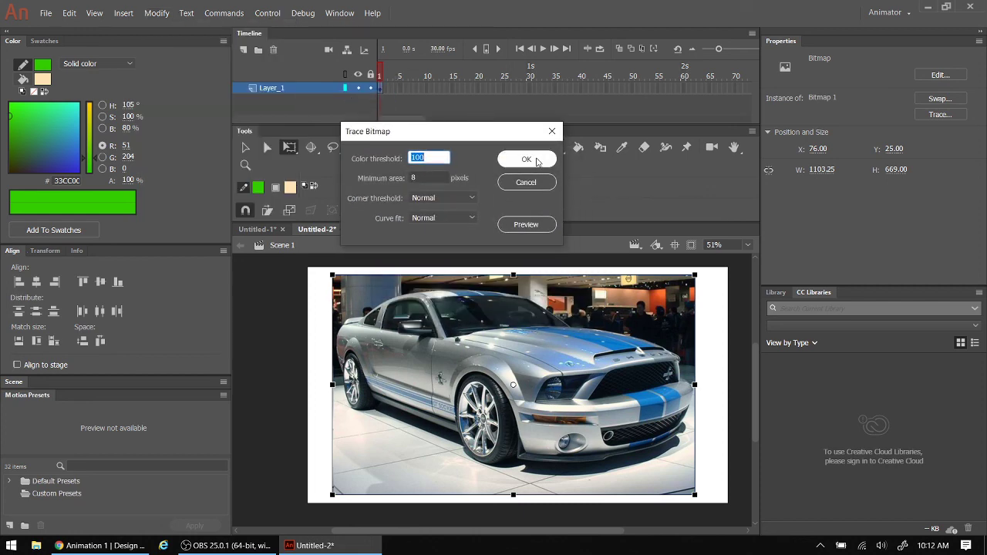
{"action": "left_click", "coordinate": [527, 160]}
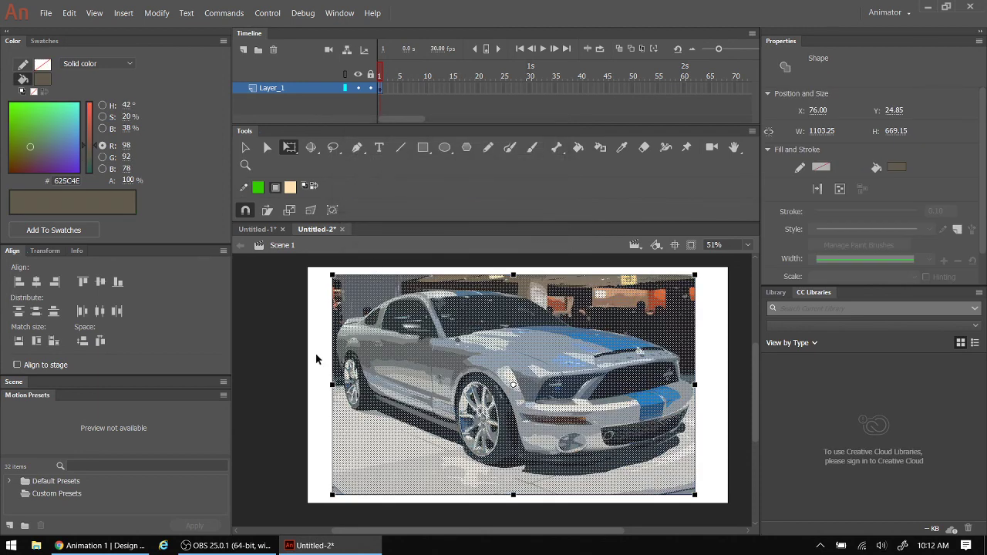
{"action": "left_click", "coordinate": [293, 353]}
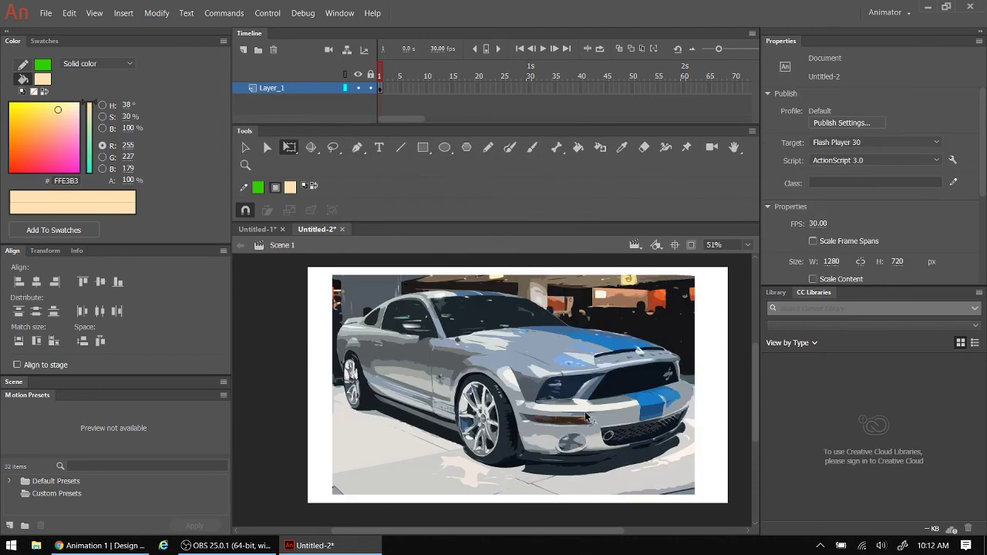
Delete the grey floor patches under the car and the stray shapes by the tyre and top right.
{"action": "left_click", "coordinate": [371, 449]}
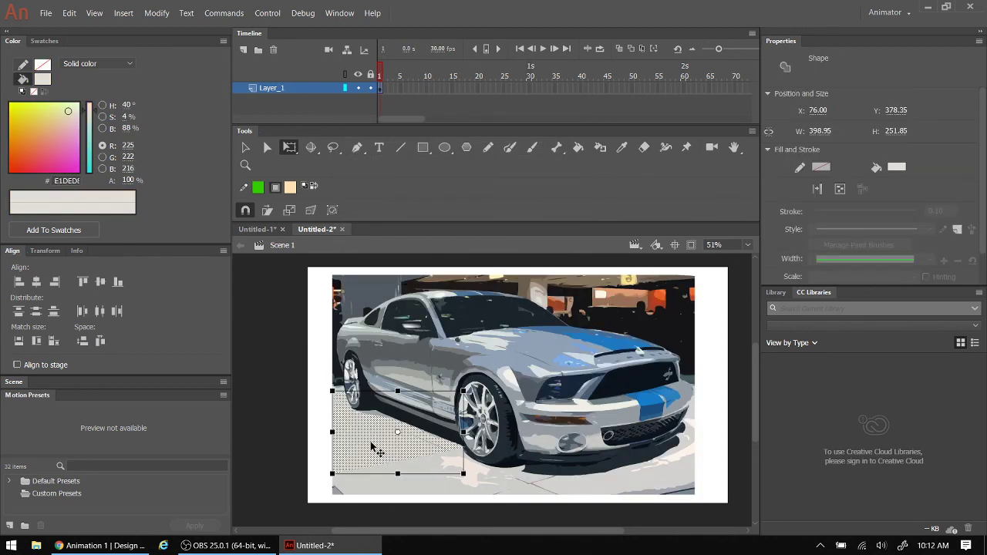
{"action": "key", "text": "Delete"}
{"action": "left_click", "coordinate": [404, 472]}
{"action": "key", "text": "Delete"}
{"action": "left_click", "coordinate": [468, 480]}
{"action": "key", "text": "Delete"}
{"action": "left_click", "coordinate": [590, 489]}
{"action": "key", "text": "Delete"}
{"action": "left_click", "coordinate": [645, 303]}
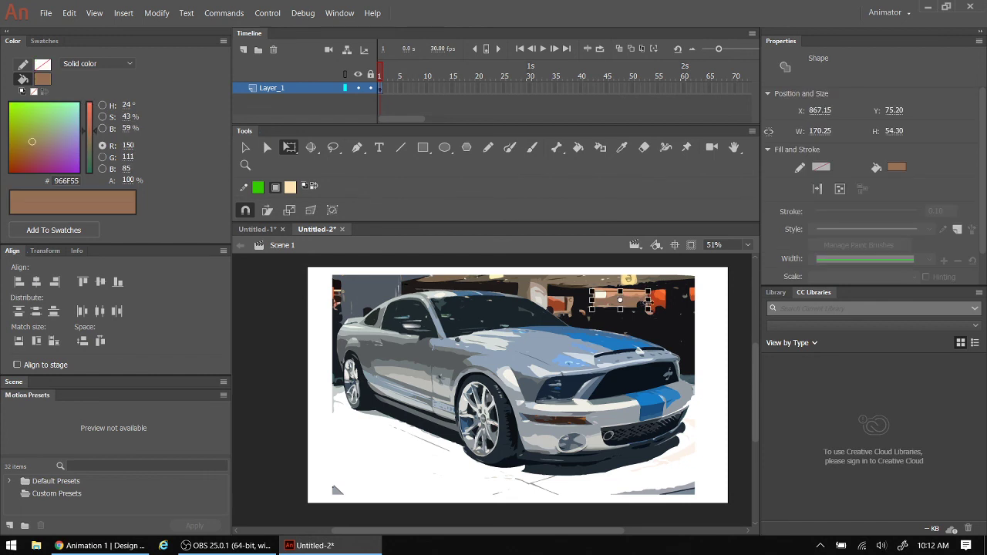
{"action": "key", "text": "Delete"}
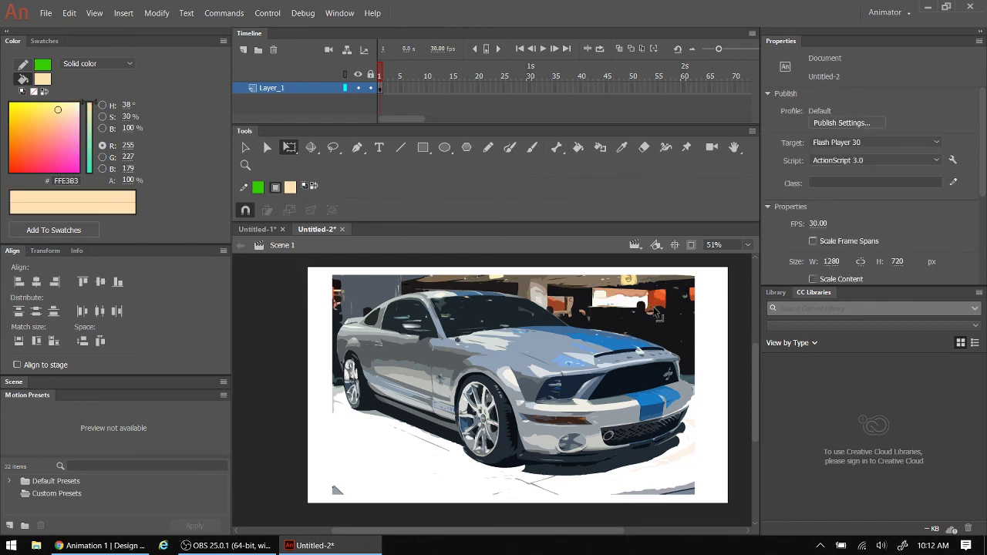